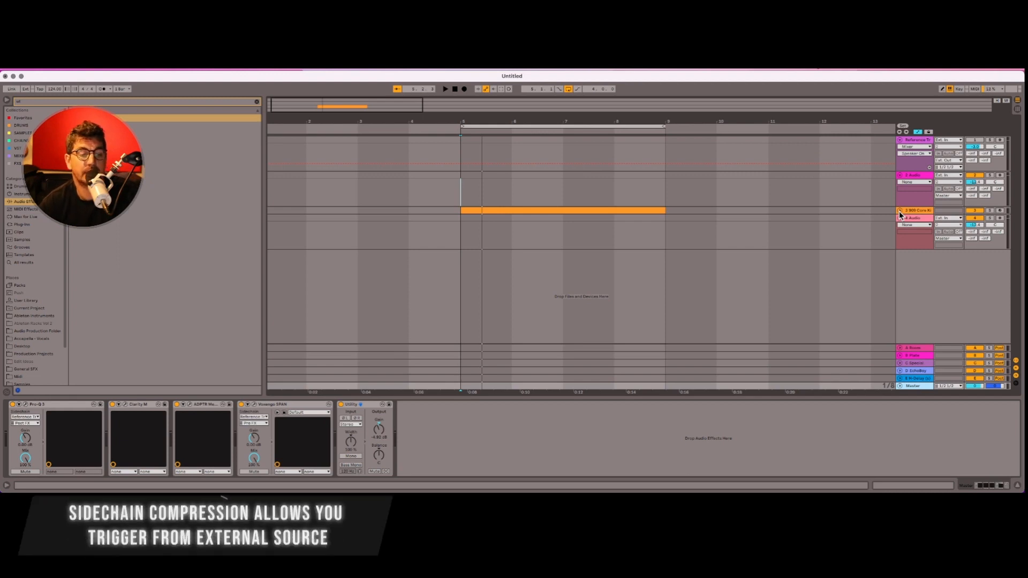
Step: Unfold the 909 Core Kit track, shorten the arrangement loop to one bar from bar 5, and select the kick clip
left_click(900, 210)
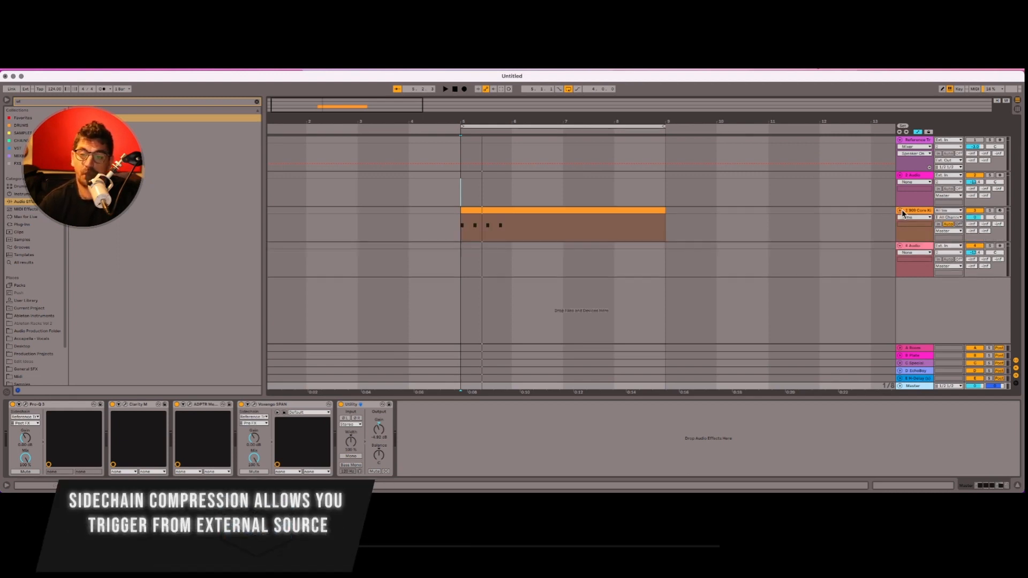
left_click(910, 210)
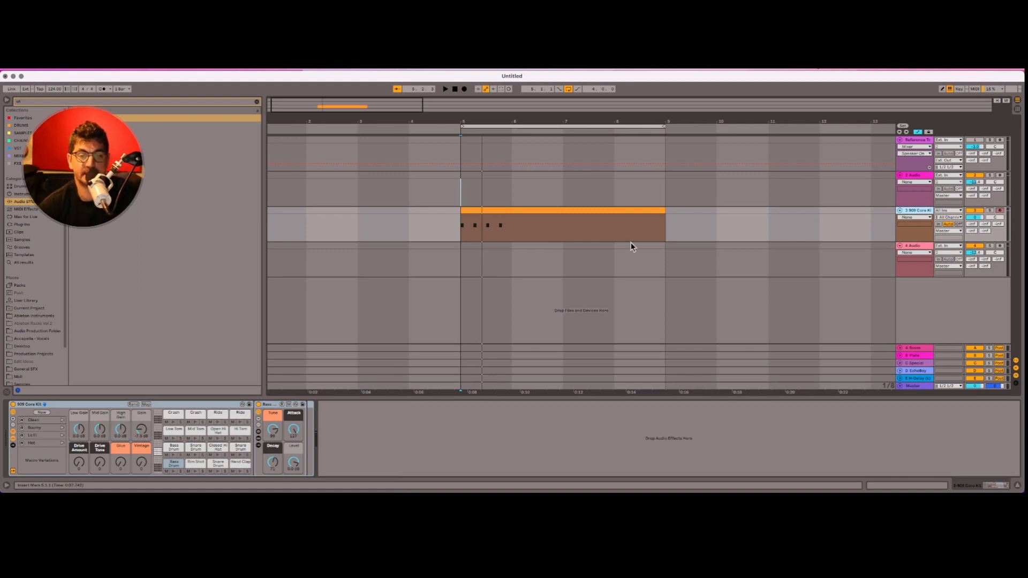
left_click_drag(669, 129, 509, 128)
key("z")
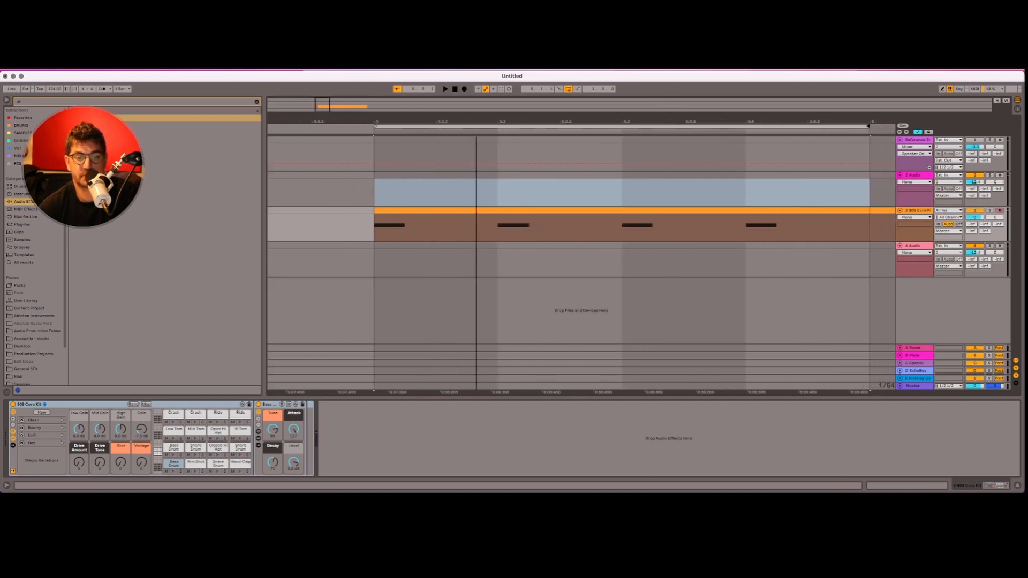
left_click(598, 211)
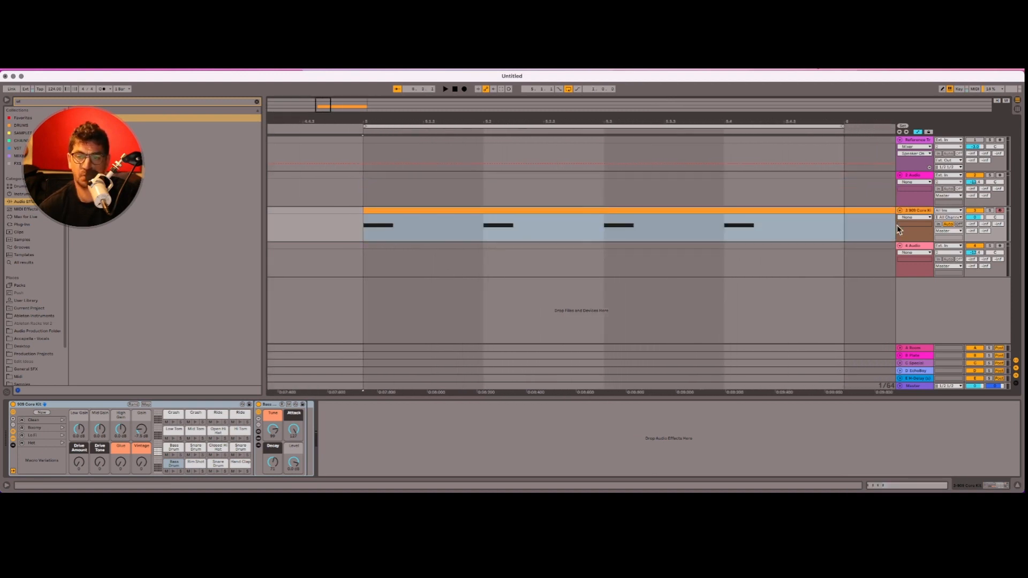
Step: Rename the 909 Core Kit track as Trigger and the audio track below it as Compressed
left_click(918, 212)
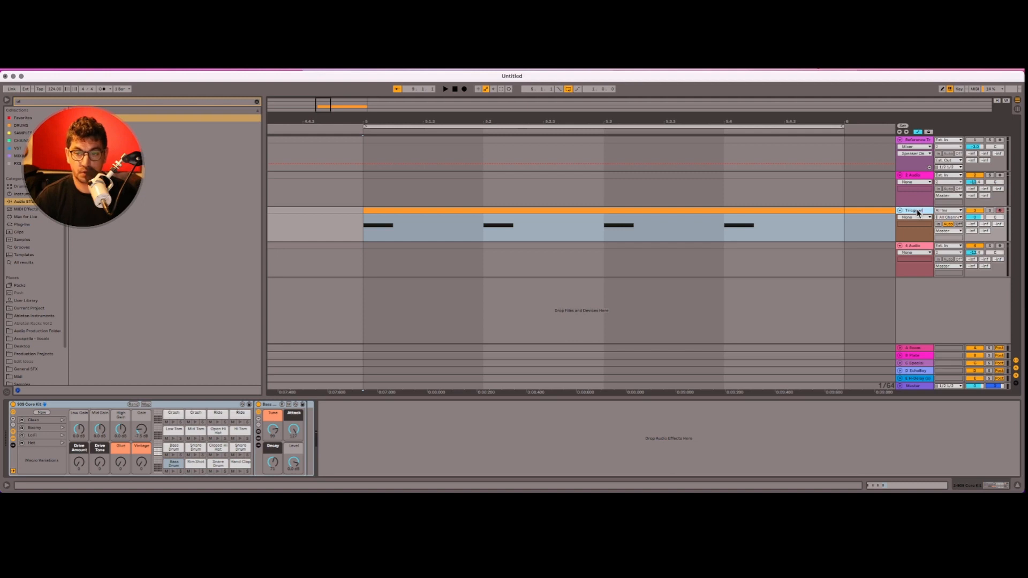
type("Trigger")
key("Return")
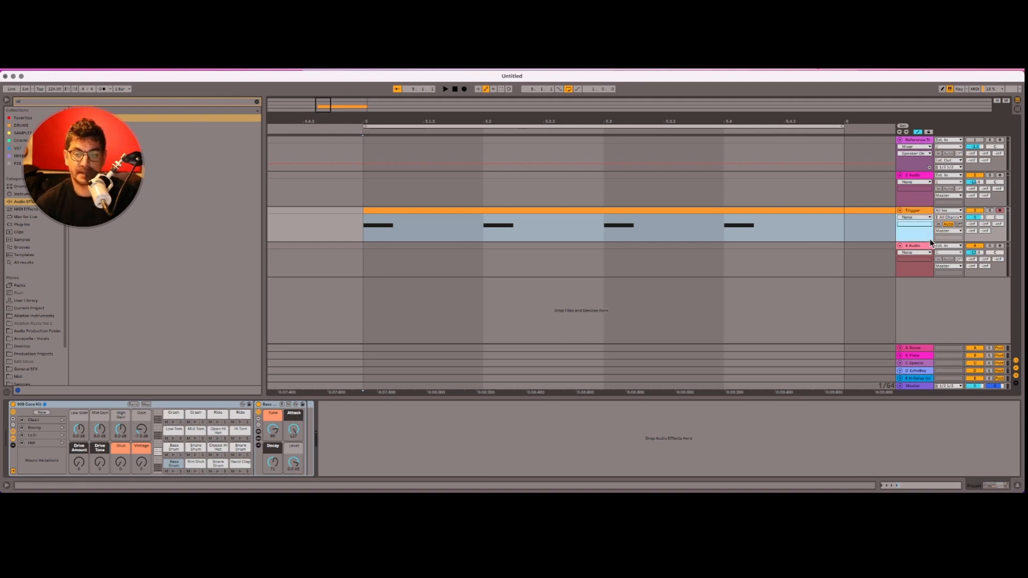
left_click(915, 246)
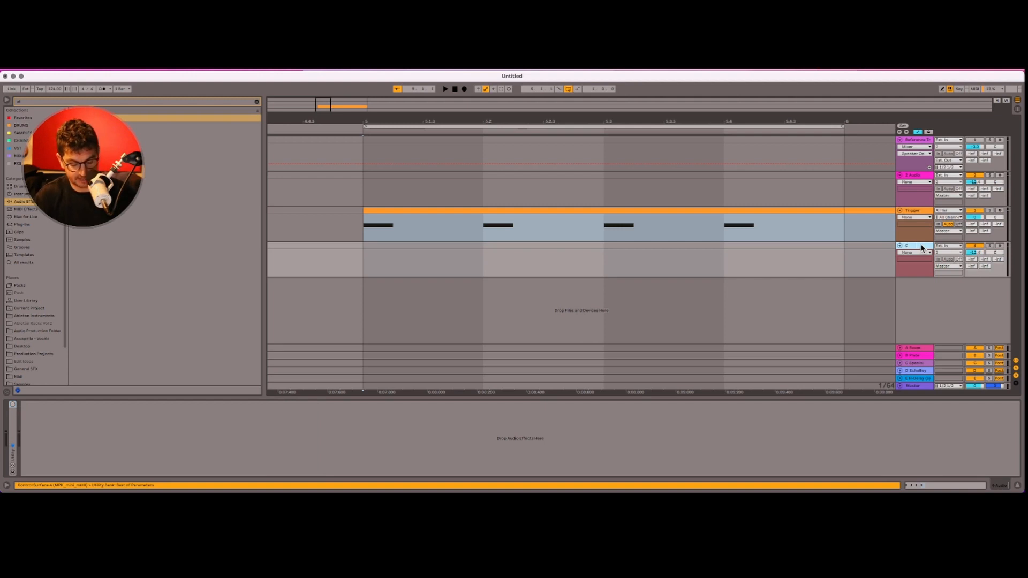
type("COmpressed")
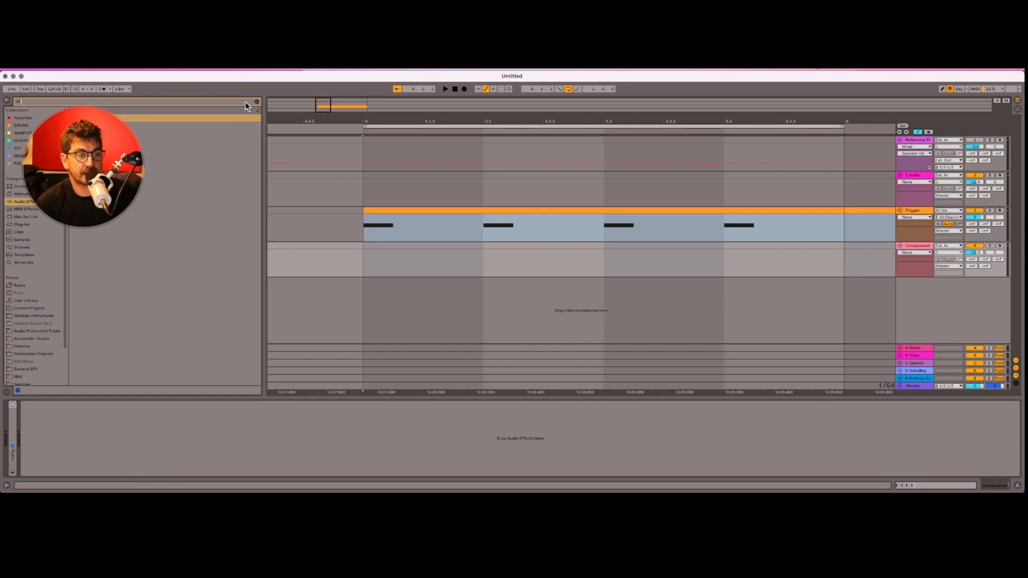
Step: Find Compressor, Glue Compressor and the Pro-C 2 plug-in in the browser and add them to the Compressed track
type("compressed")
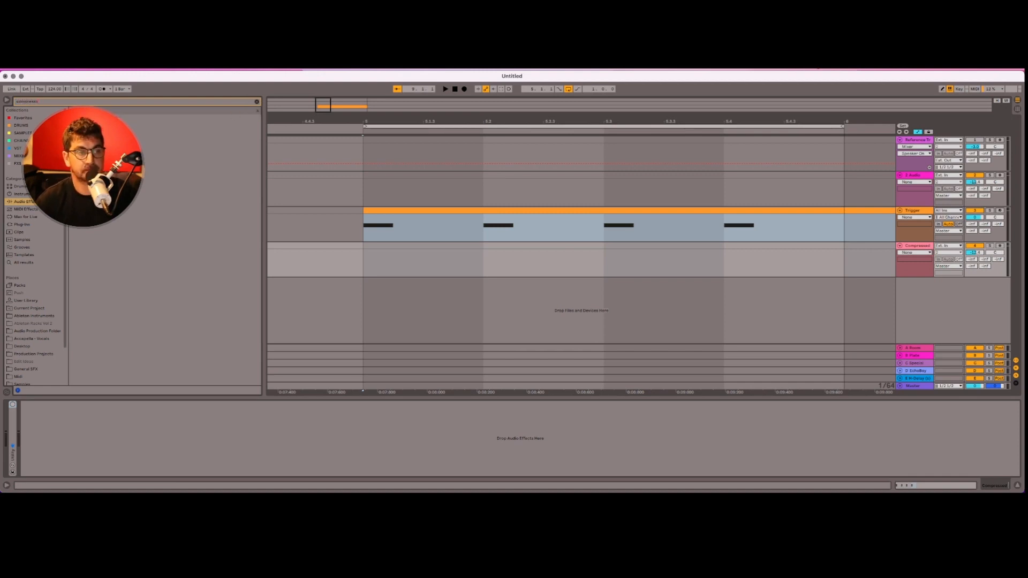
left_click_drag(118, 125, 443, 252)
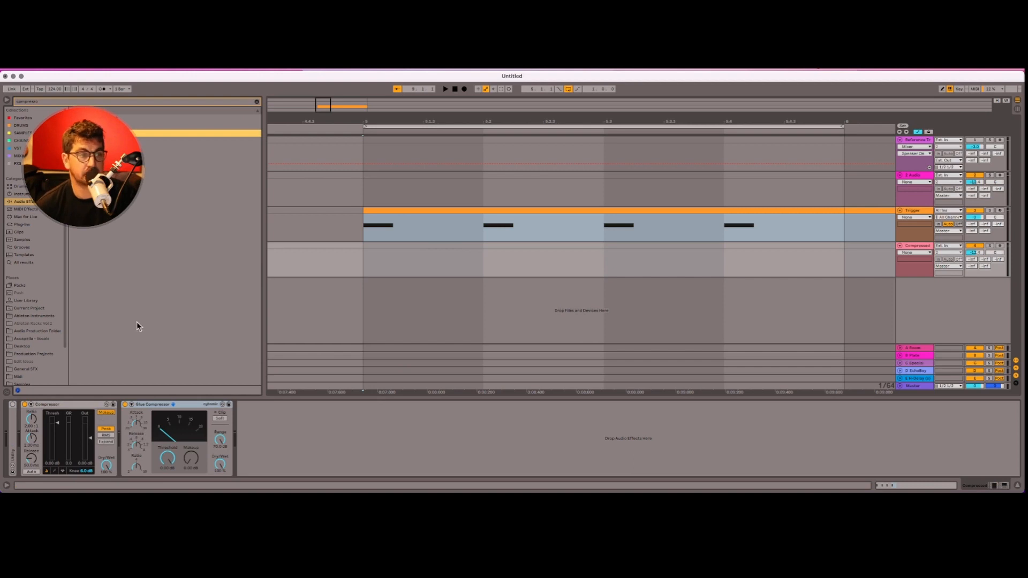
left_click(44, 101)
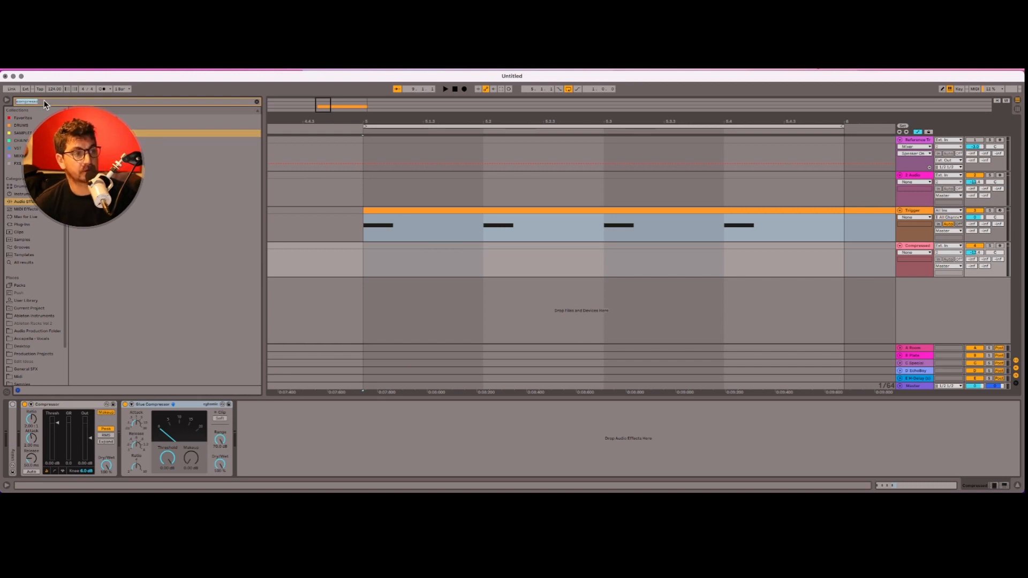
type("pro")
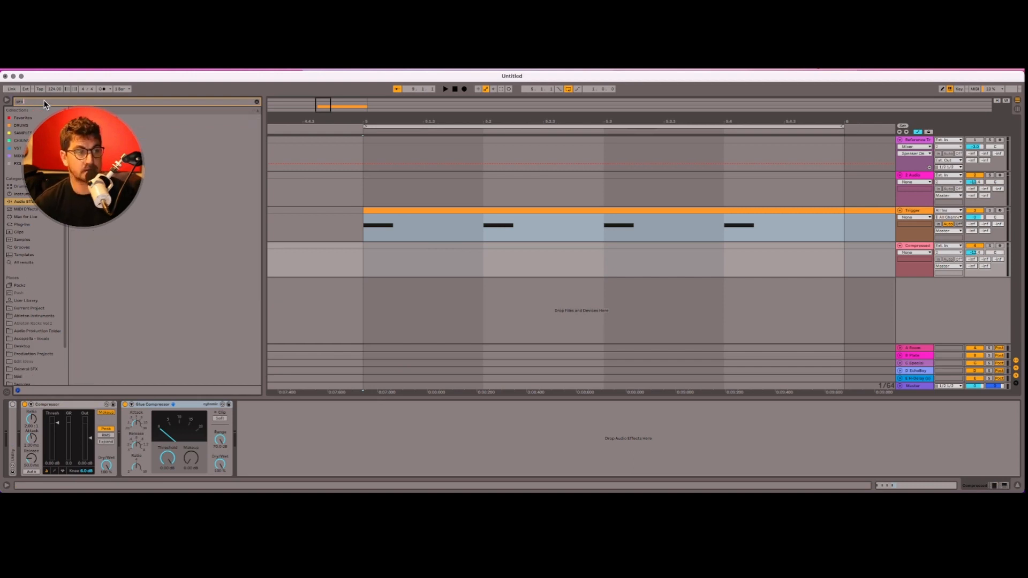
left_click(24, 224)
left_click(73, 125)
left_click(77, 132)
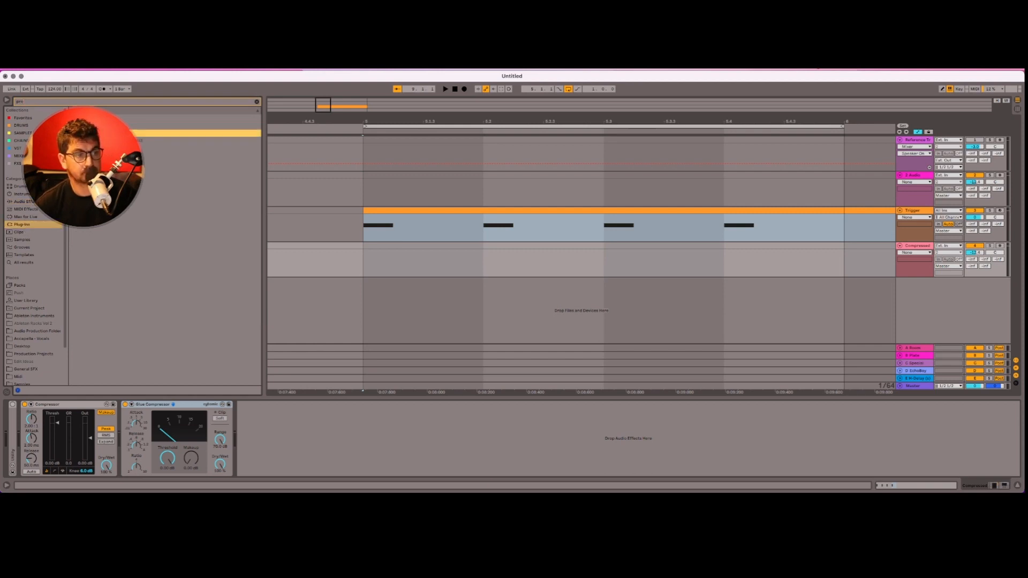
left_click(72, 118)
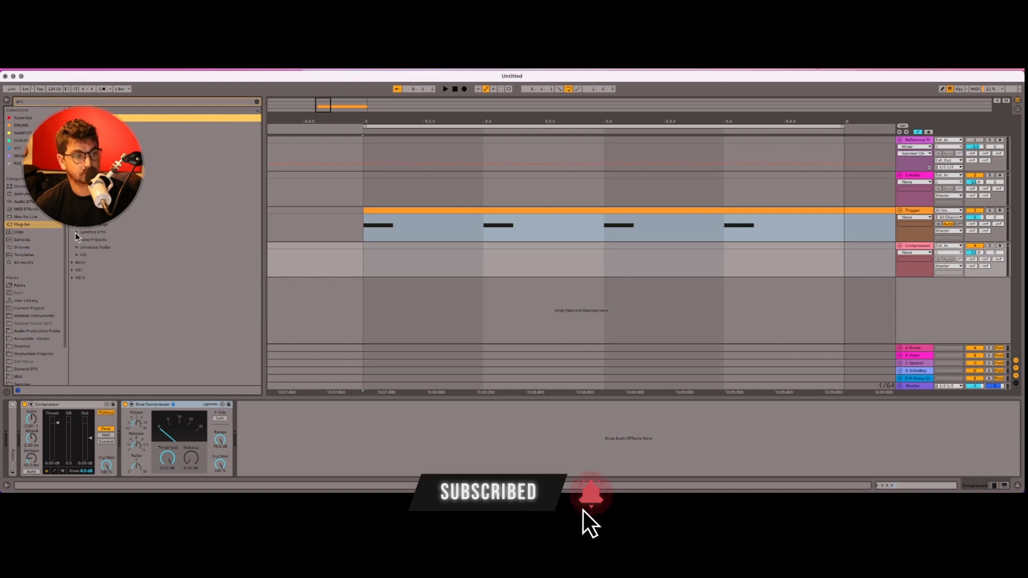
left_click(77, 179)
left_click_drag(99, 186, 311, 450)
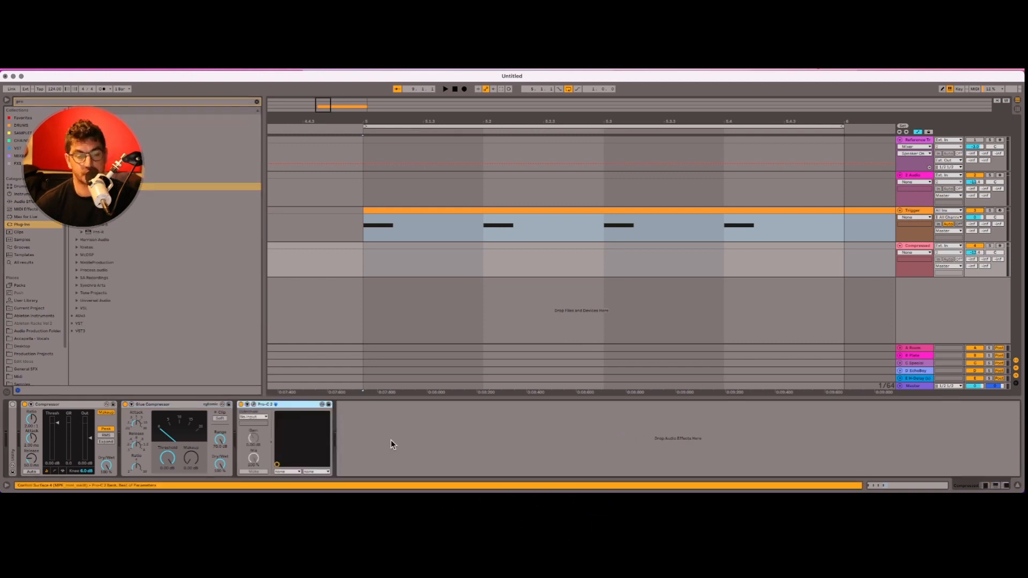
Step: Expand the Compressor's sidechain section and enable Sidechain
left_click(32, 406)
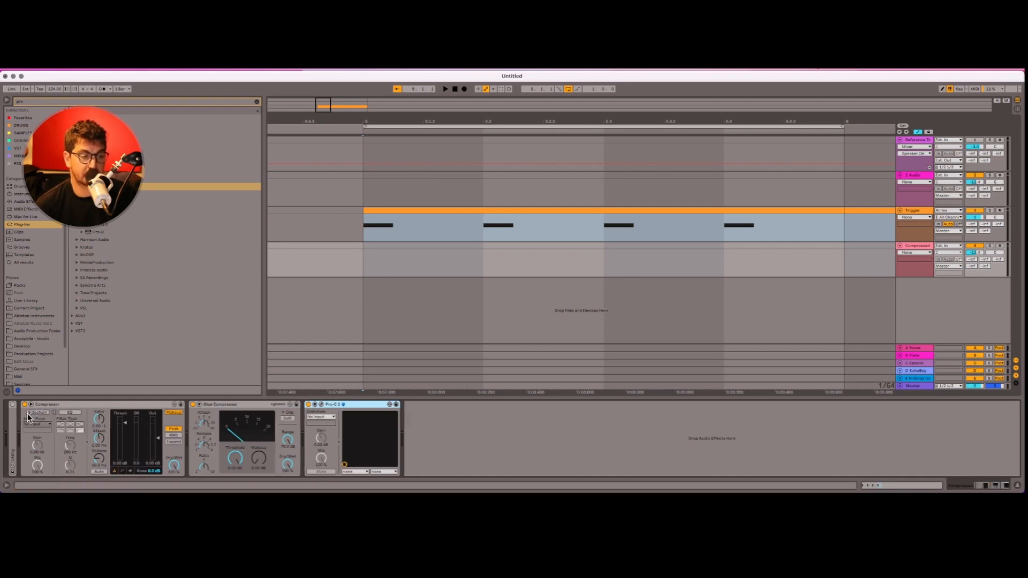
left_click(31, 405)
left_click(31, 405)
left_click(32, 406)
left_click(31, 406)
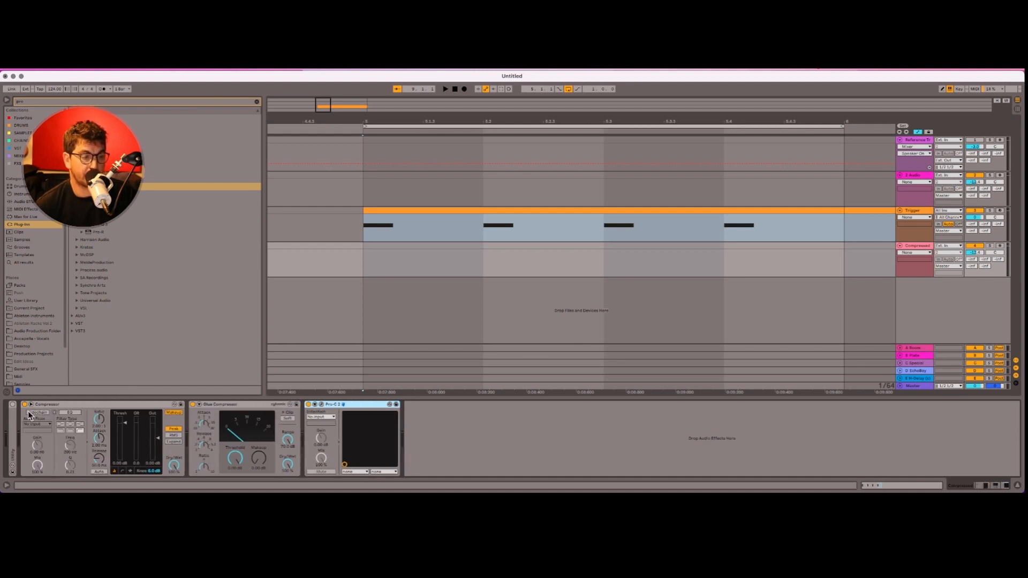
left_click(36, 413)
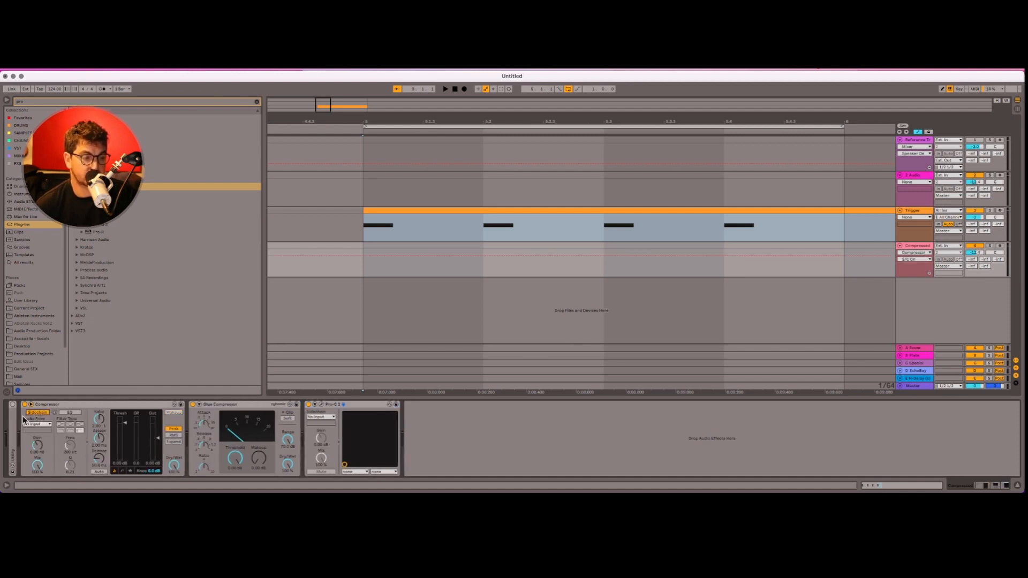
Step: Mark the first kick in the Trigger clip and set the Compressor's sidechain source on the Compressed track to Trigger
left_click(357, 221)
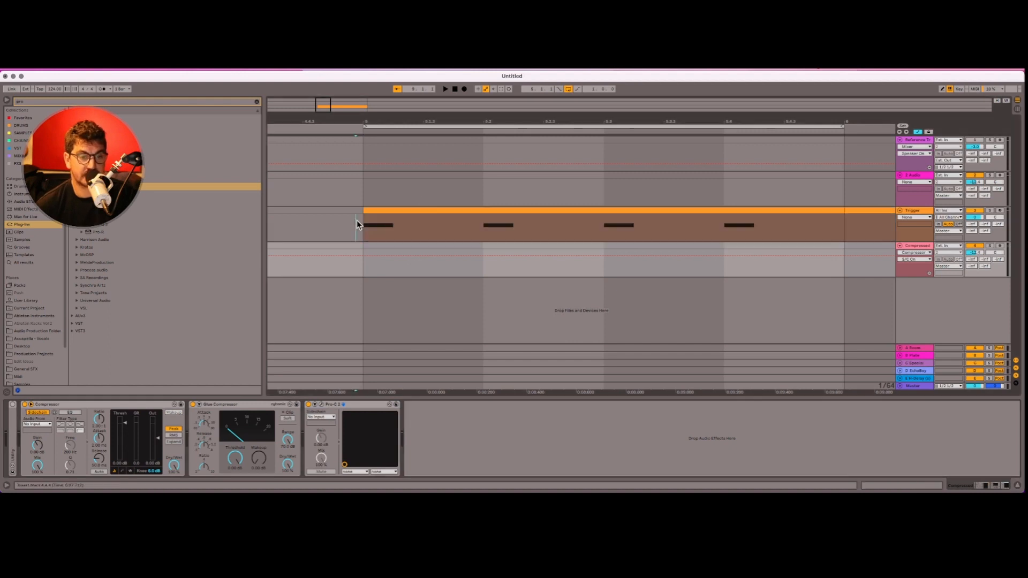
left_click_drag(421, 221, 425, 207)
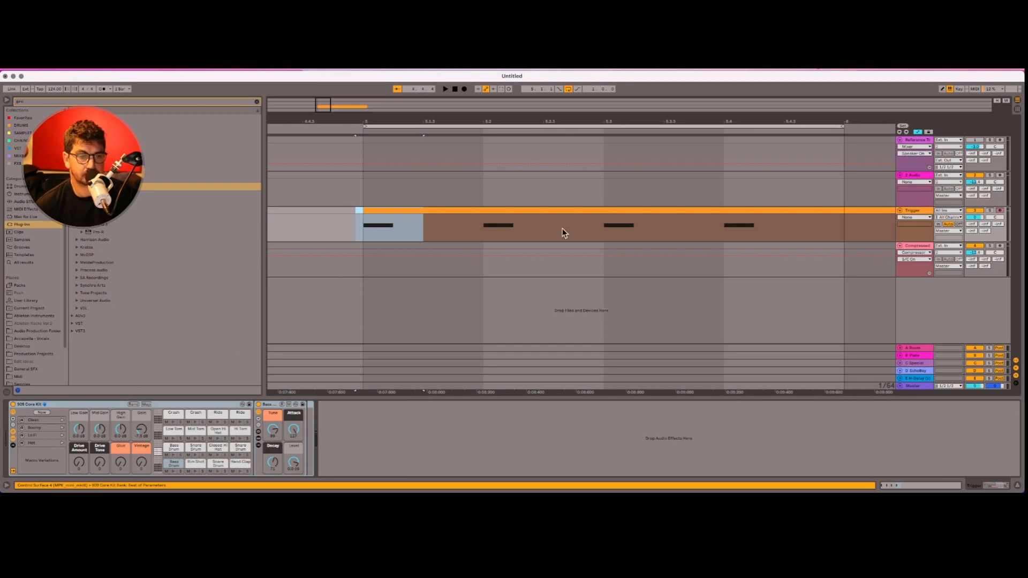
left_click(498, 260)
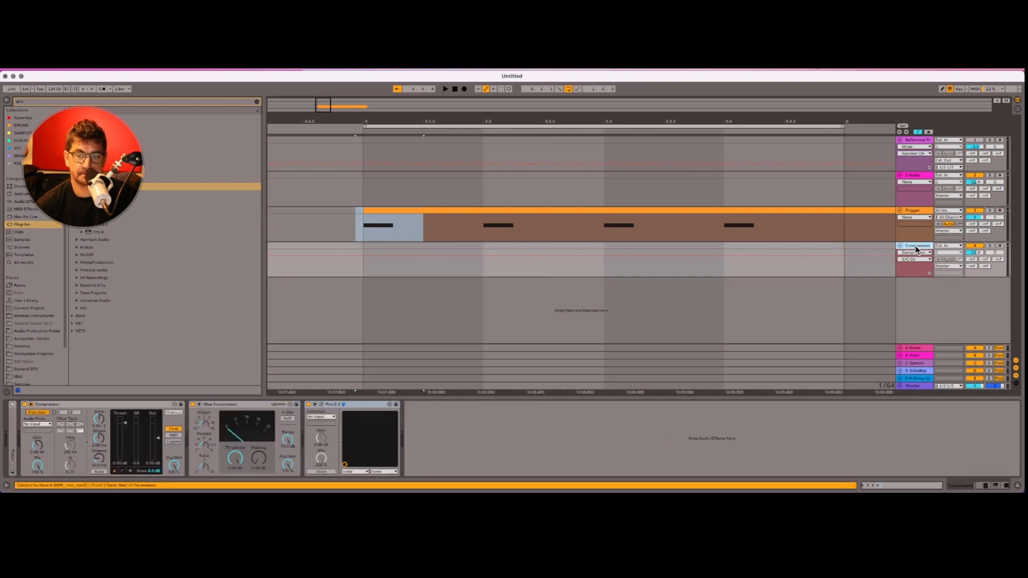
left_click(39, 424)
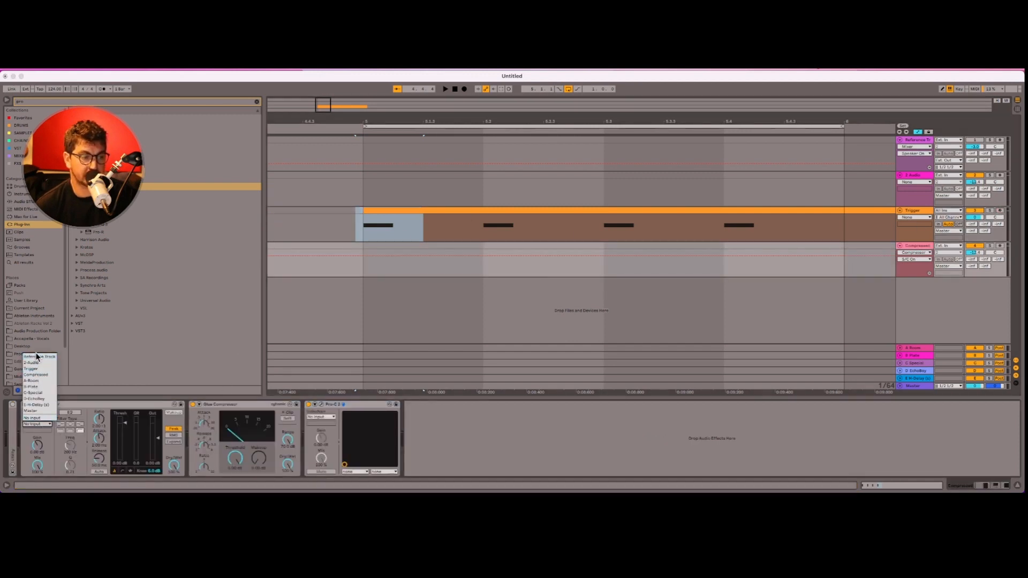
left_click(31, 369)
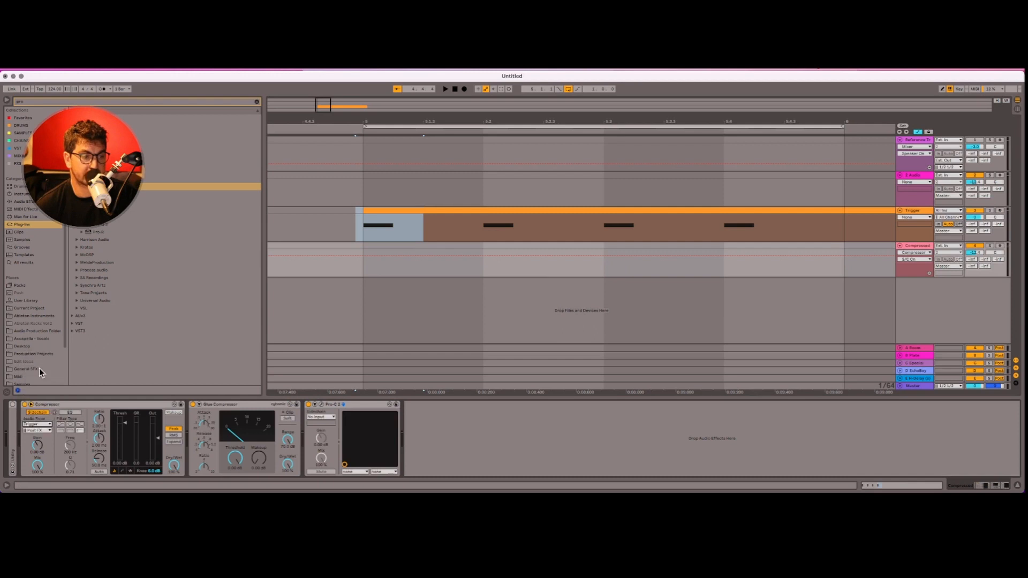
Step: Review the tap-point options for the Compressor's Trigger sidechain source, leaving it at Post FX
left_click(46, 431)
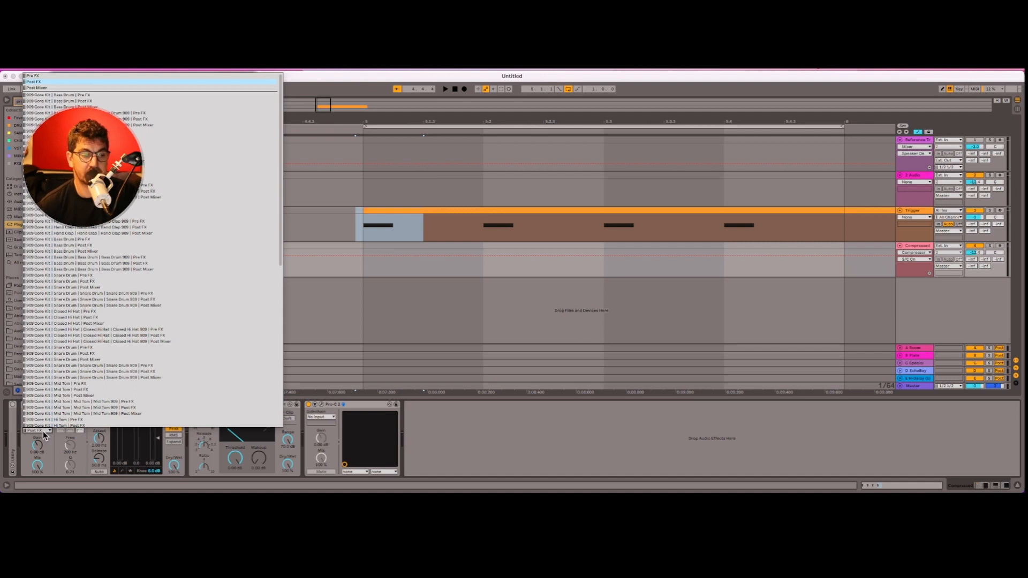
left_click(48, 435)
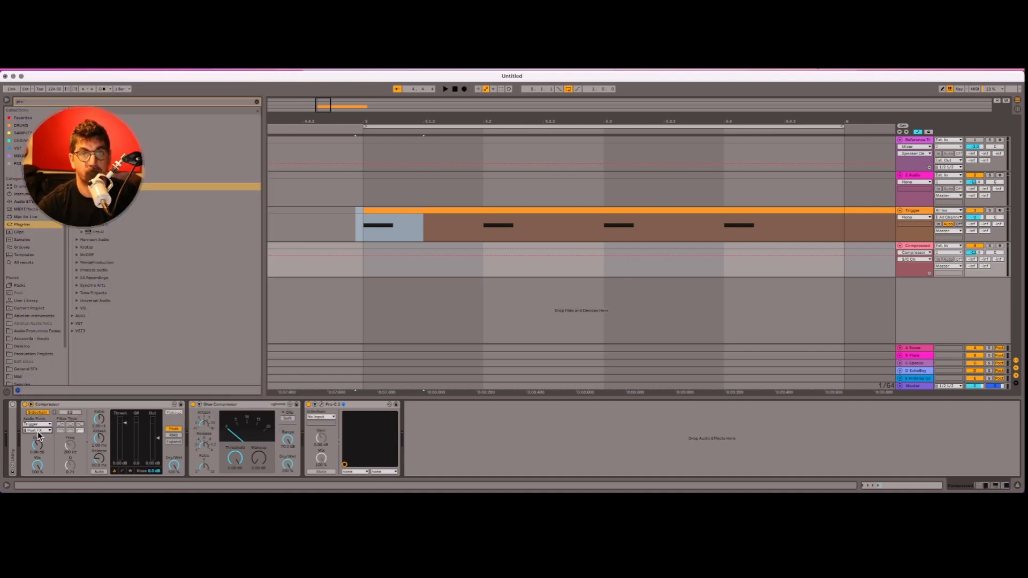
left_click(38, 432)
left_click(38, 432)
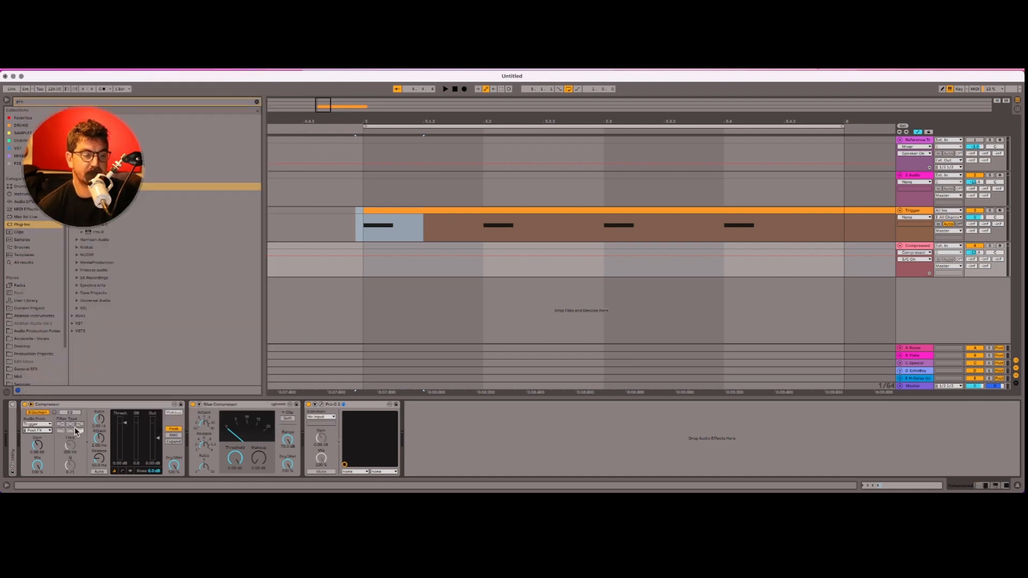
Step: Turn on the Compressor's sidechain EQ, change its filter type and settings, and switch the EQ back off
left_click(69, 413)
left_click(61, 431)
left_click_drag(68, 463, 70, 450)
left_click(72, 413)
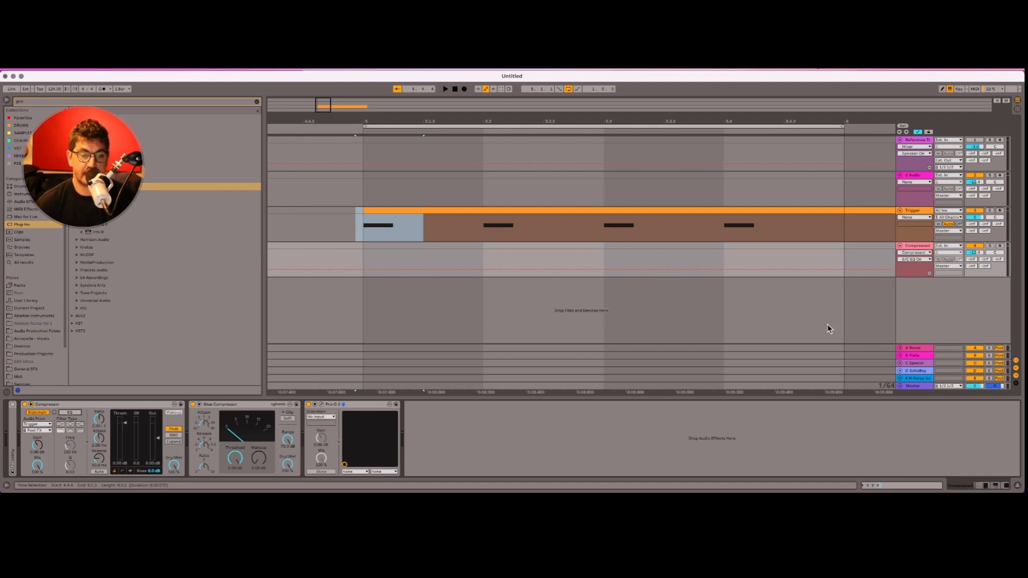
Step: Play the loop with the Compressed track selected to check the Trigger signal reaching the Compressor
key("space")
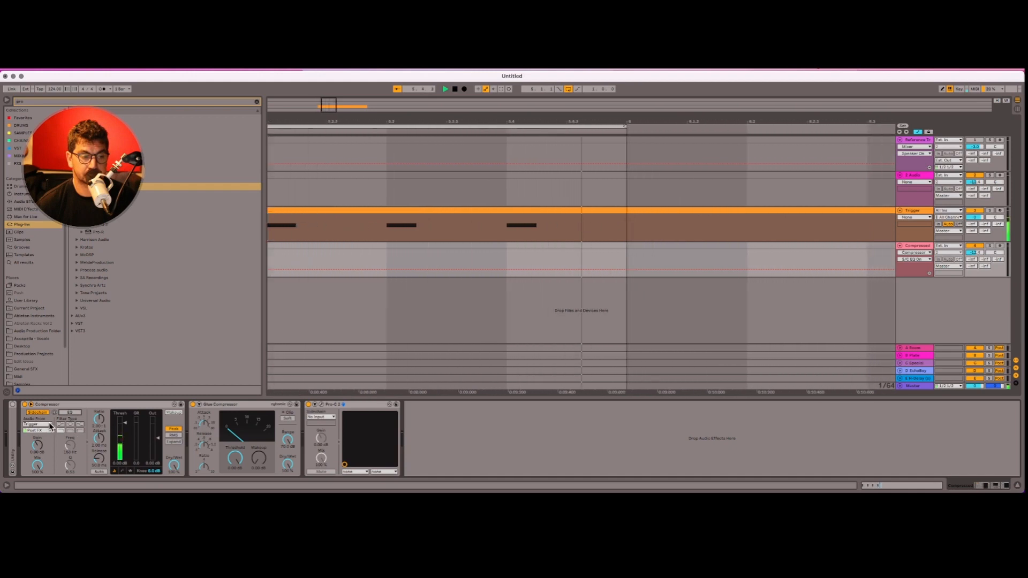
key("space")
left_click(918, 245)
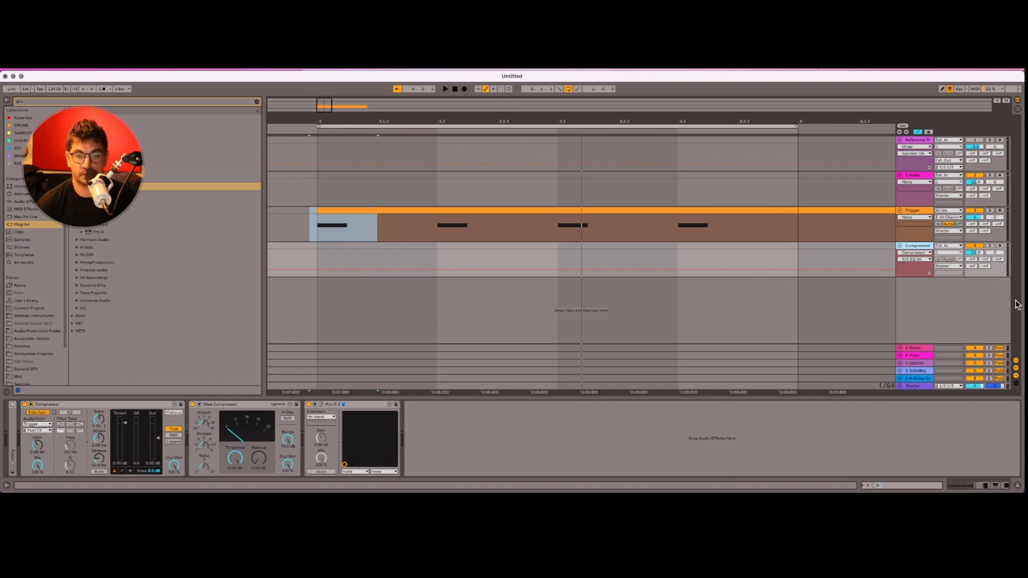
key("space")
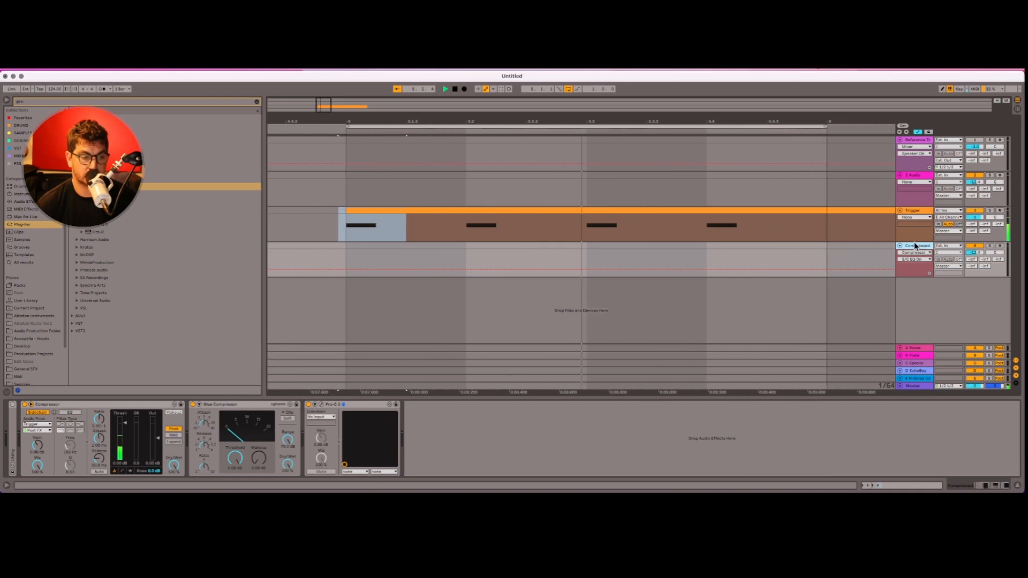
Step: Switch the Compressor display to the activity view and lower its threshold to about -6 dB, checking it during playback
left_click(121, 471)
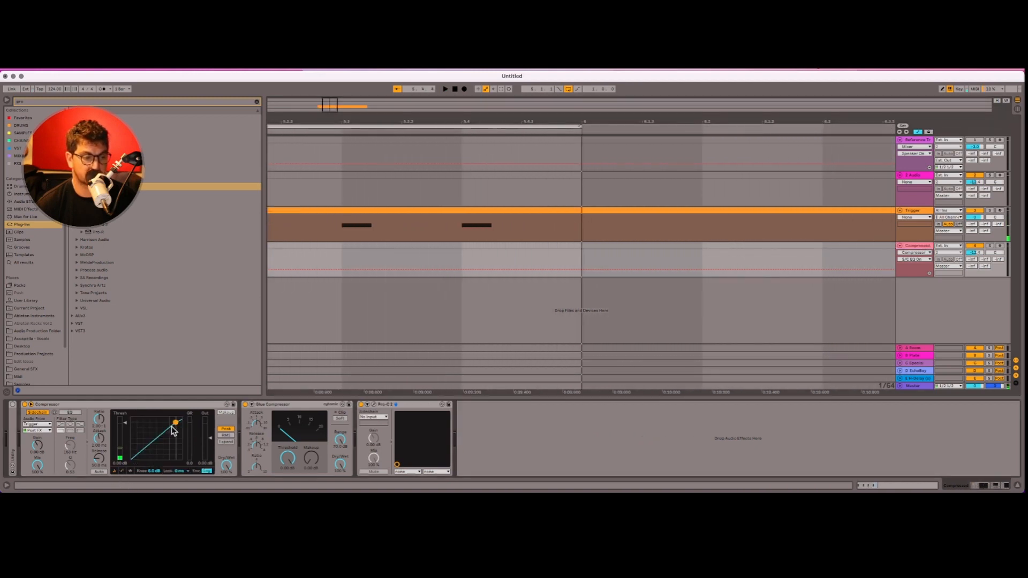
left_click(127, 470)
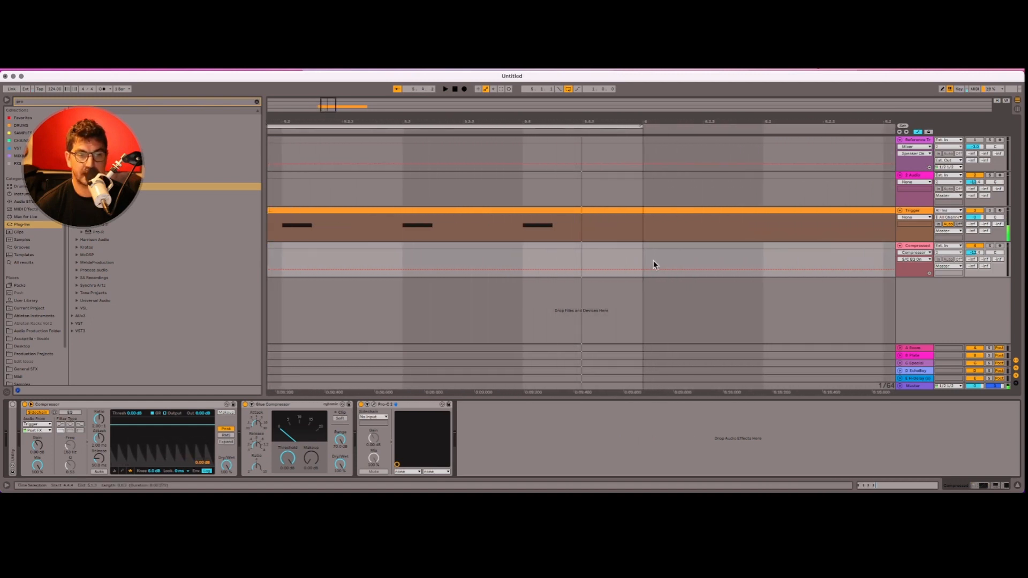
left_click_drag(157, 427, 156, 433)
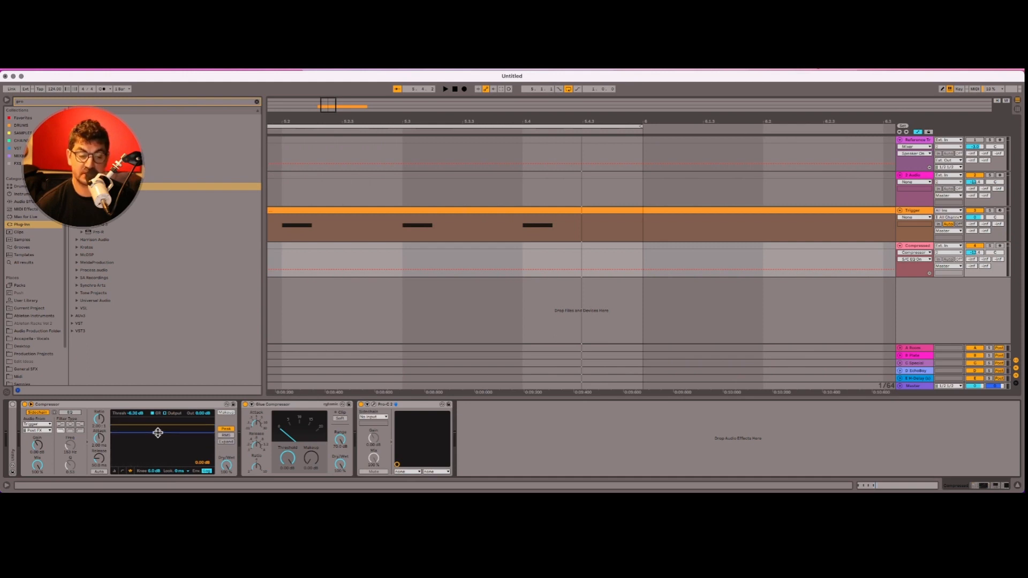
key("space")
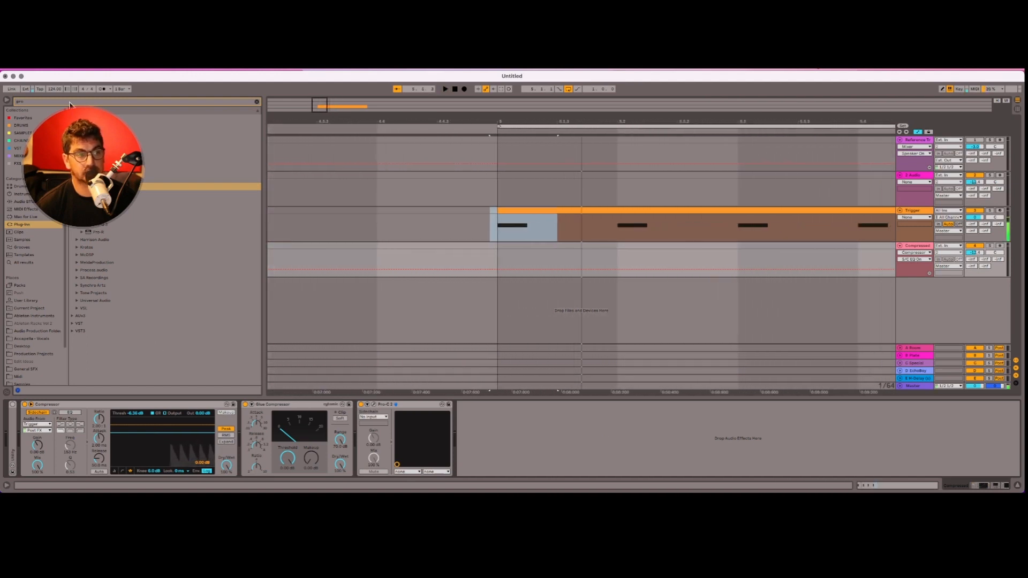
Step: Search the whole browser library for "white" to find a white noise sample
key("BackSpace")
key("BackSpace")
key("BackSpace")
type("white")
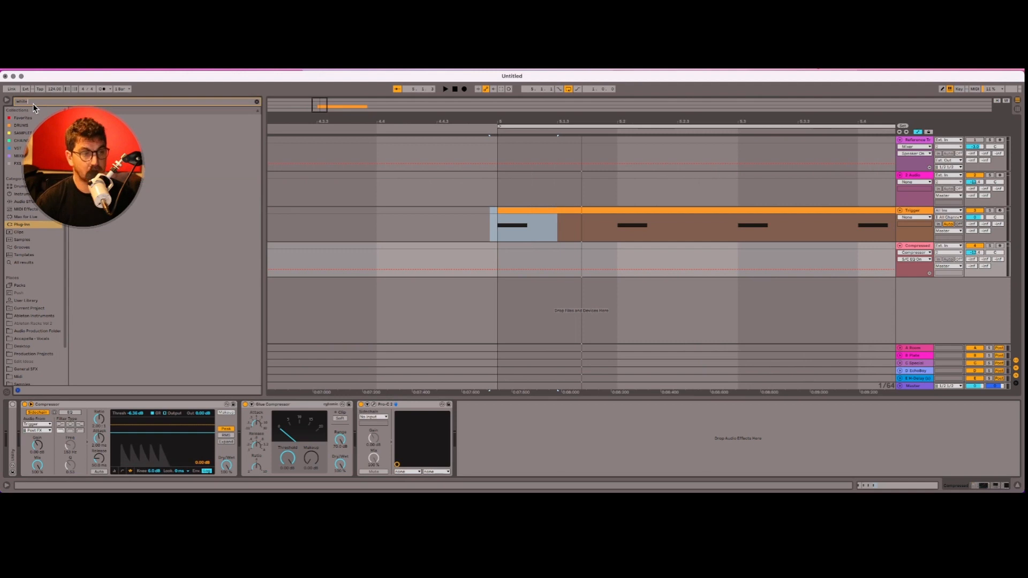
left_click(20, 262)
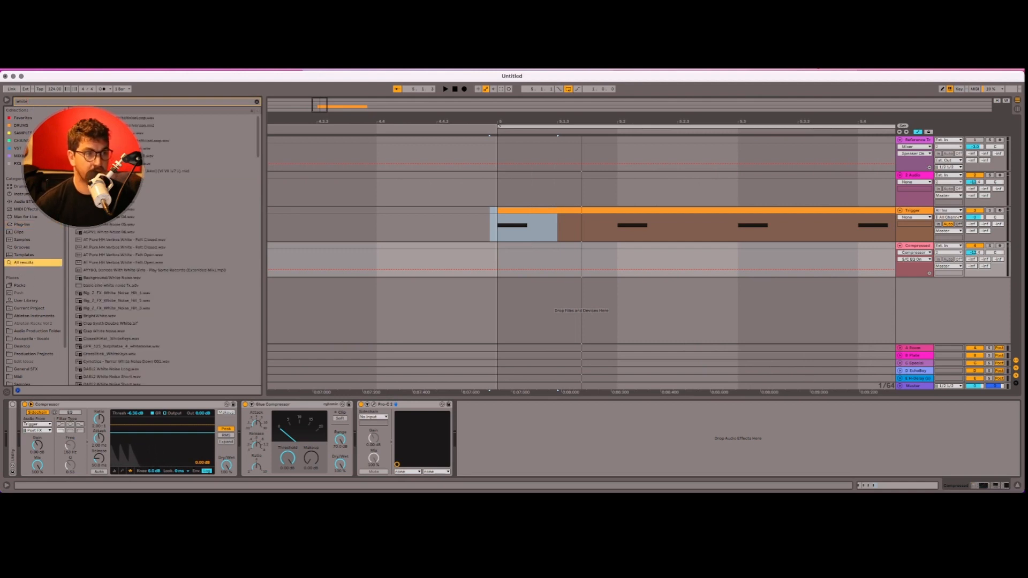
key("Down")
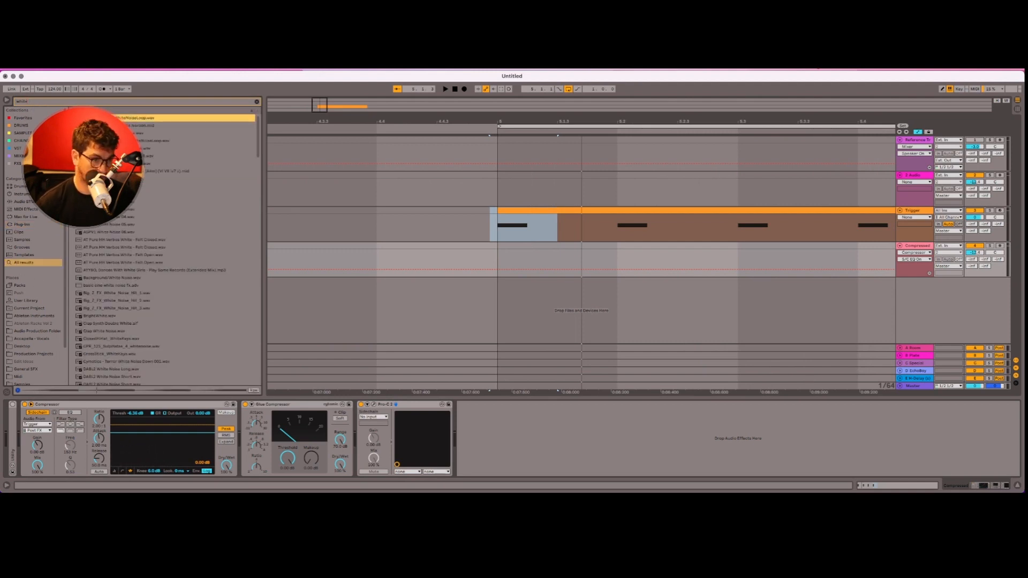
Step: Place the White Noise 04 sample on the Compressed track, aligned with the start of the Trigger clip, and clear the browser search
left_click(107, 217)
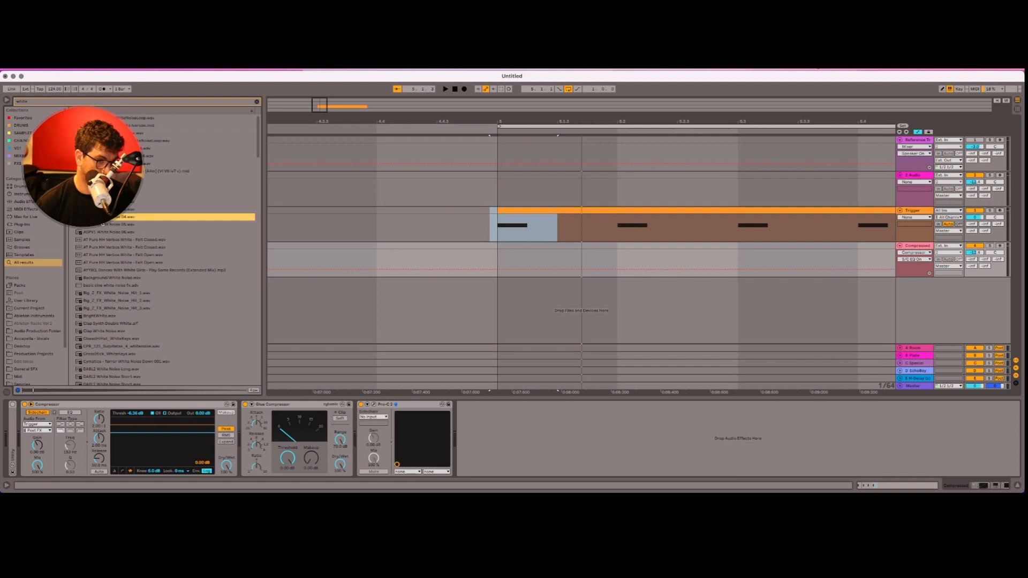
left_click_drag(496, 227, 501, 268)
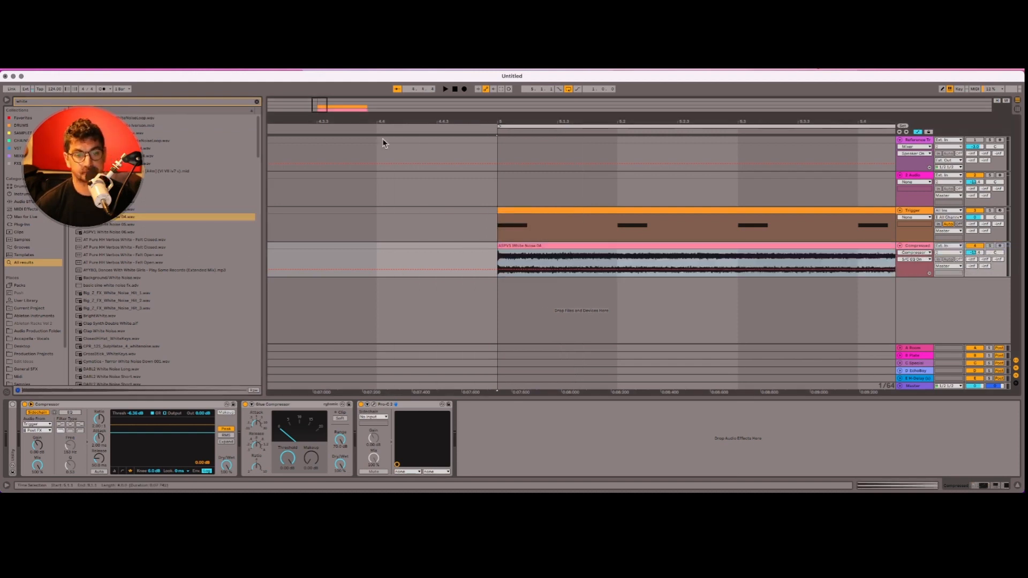
left_click(257, 102)
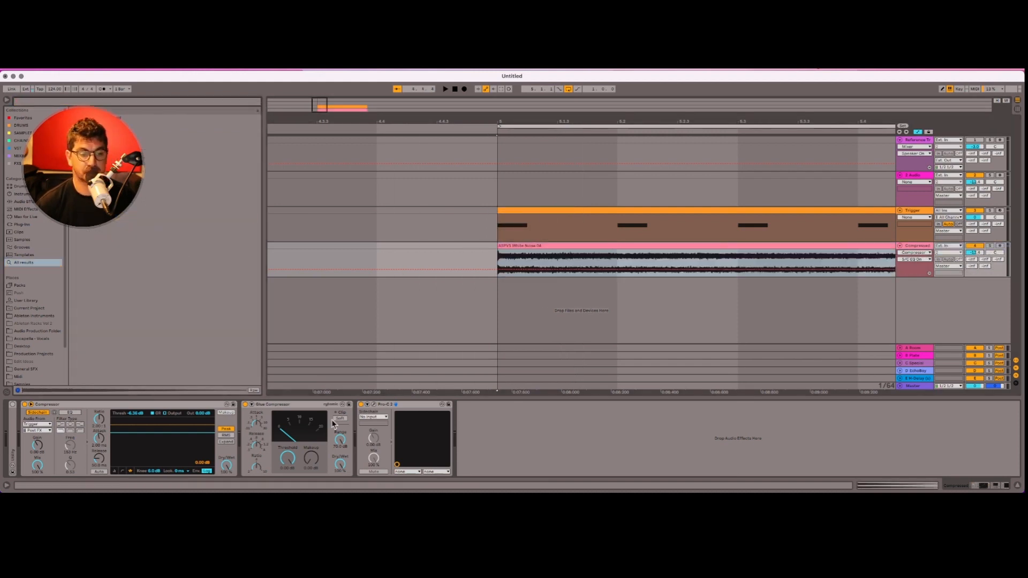
Step: Lower the Compressor's threshold to roughly -40 dB, check the ducking during loop playback, and lengthen the release
left_click(620, 247)
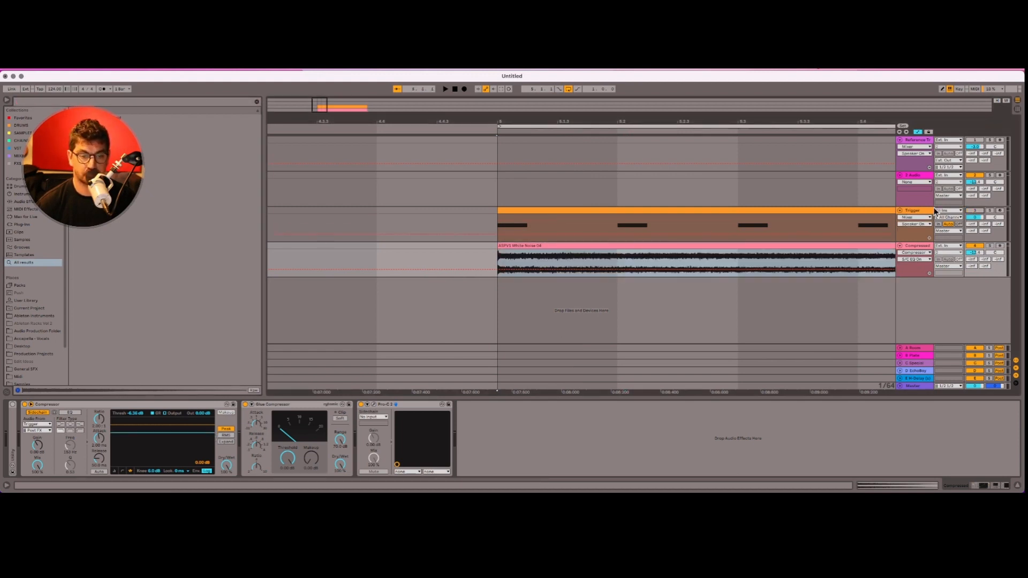
key("space")
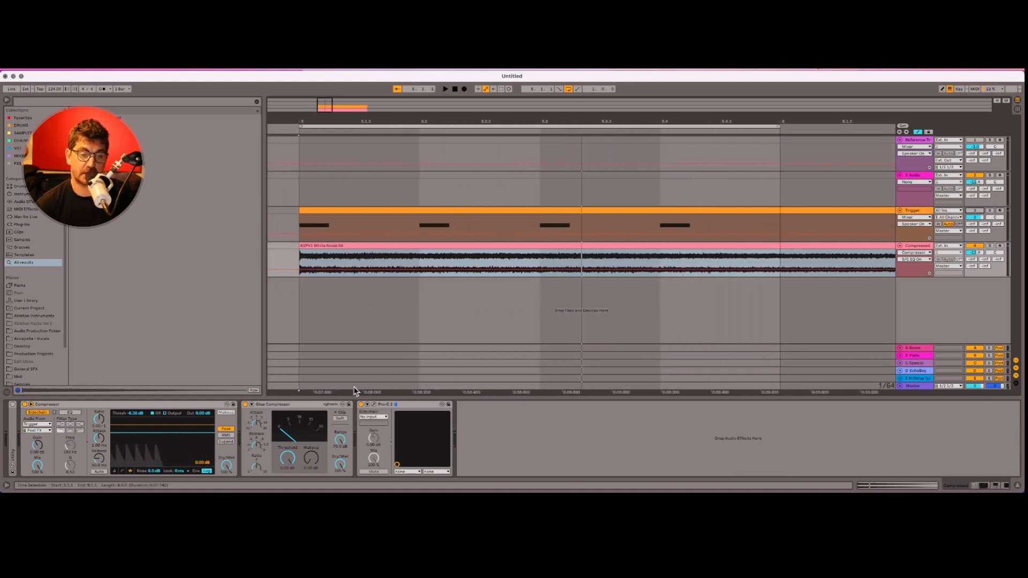
left_click_drag(135, 431, 135, 460)
key("space")
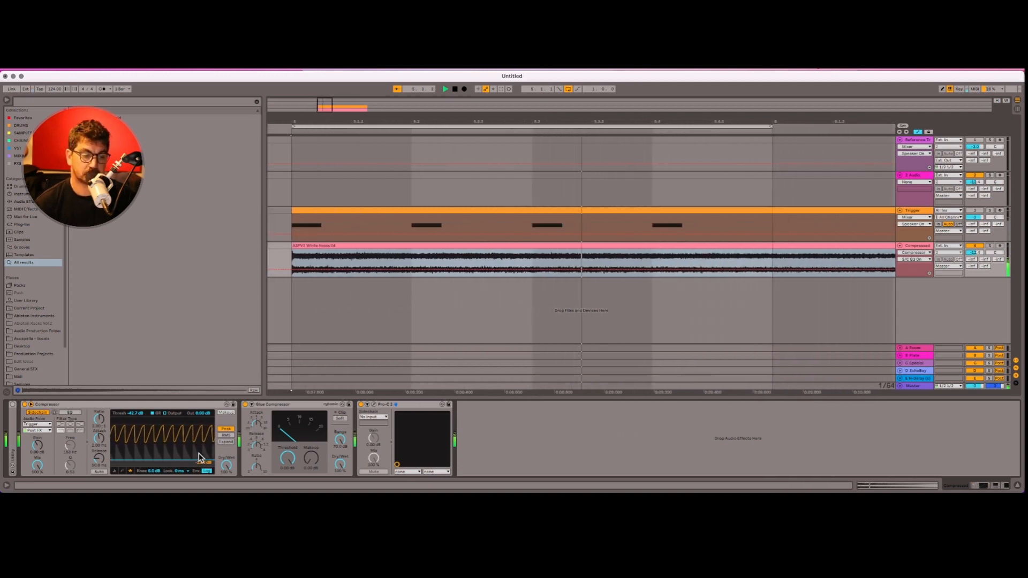
key("space")
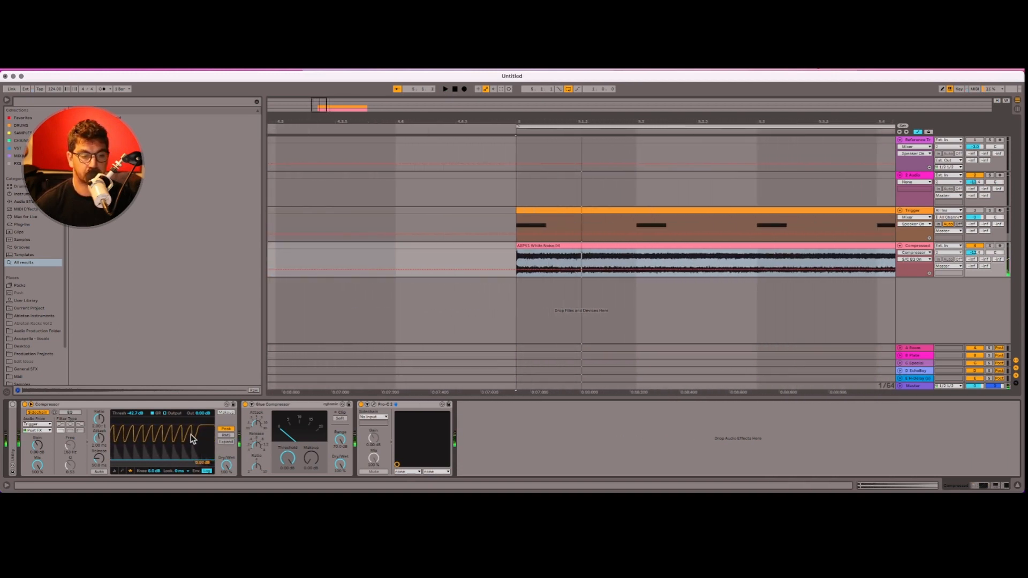
left_click_drag(99, 458, 99, 460)
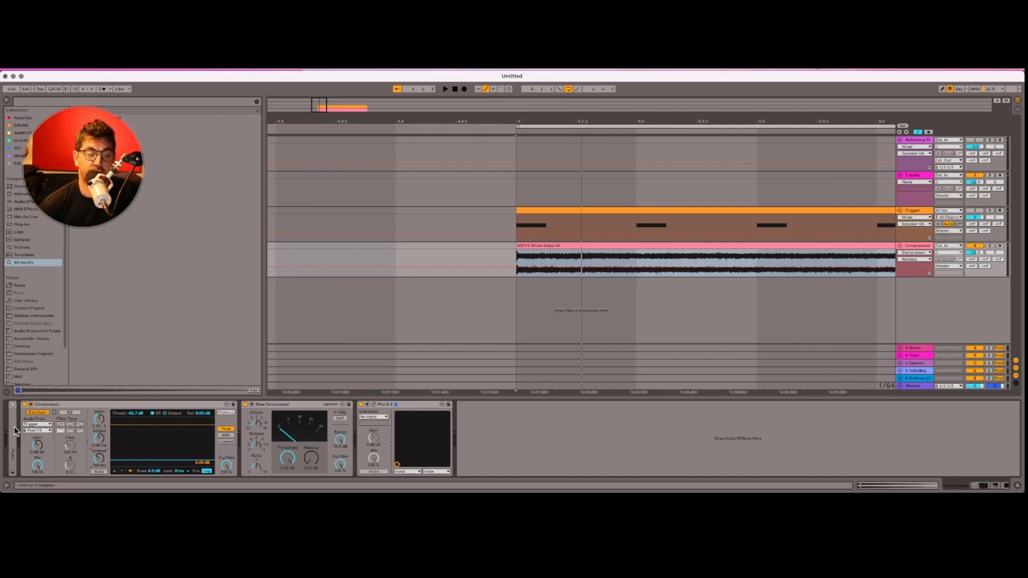
Step: Bypass the Compressor and enable the Glue Compressor's sidechain with Trigger as its audio source
left_click(36, 413)
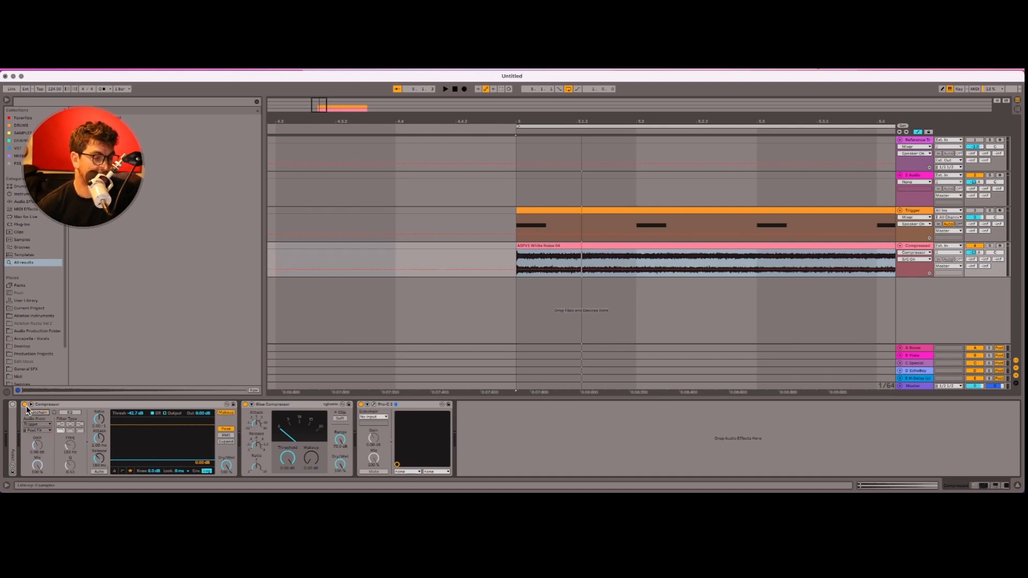
left_click(253, 406)
left_click(263, 413)
left_click(261, 424)
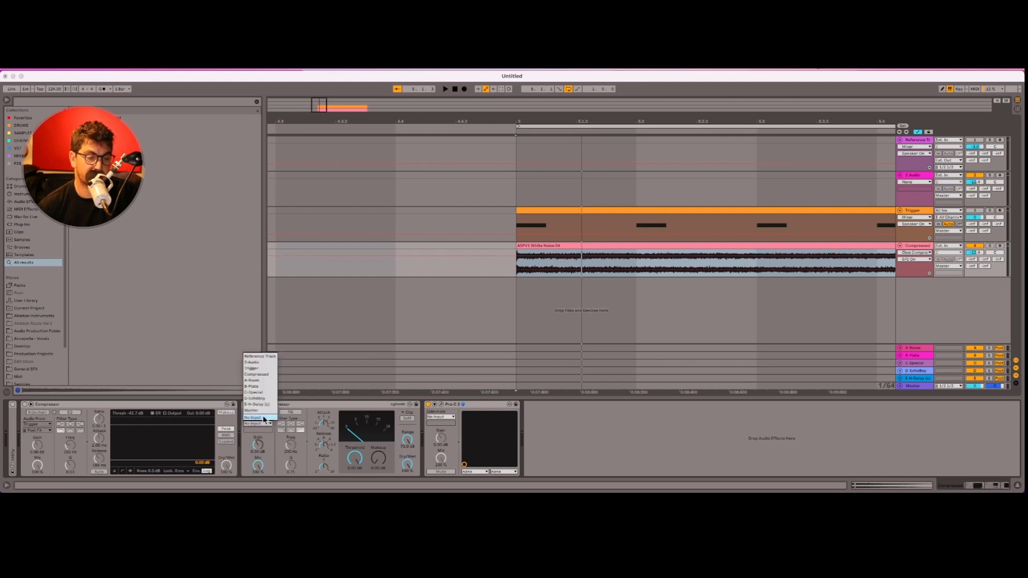
left_click(260, 369)
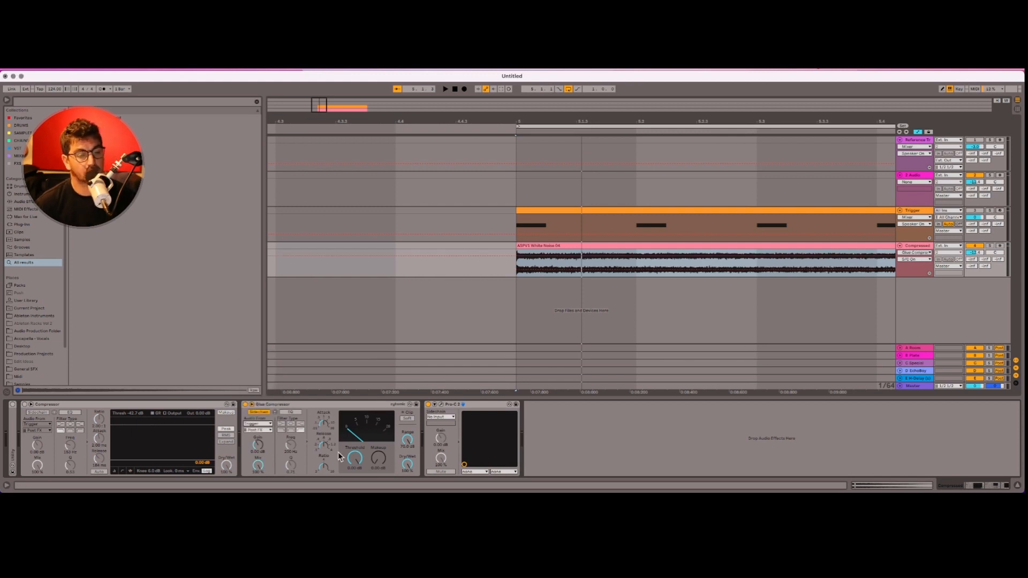
Step: Lower the Glue Compressor's threshold during playback to check the pumping, and bypass the device
key("space")
left_click_drag(356, 460, 356, 500)
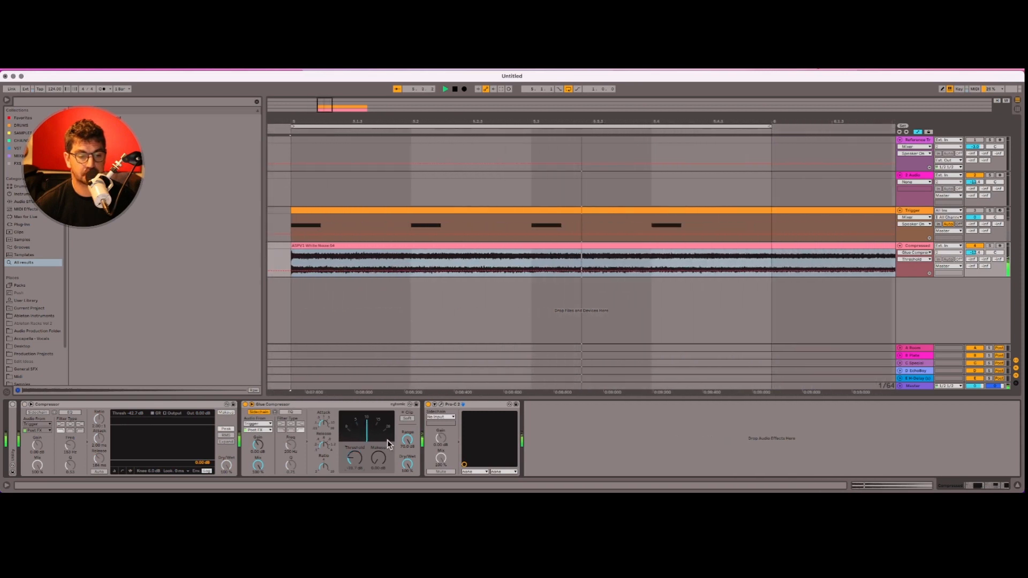
key("space")
left_click(245, 405)
Step: Enable Pro-C 2, open its plug-in window, and set its sidechain source to Trigger
left_click(428, 405)
left_click(429, 405)
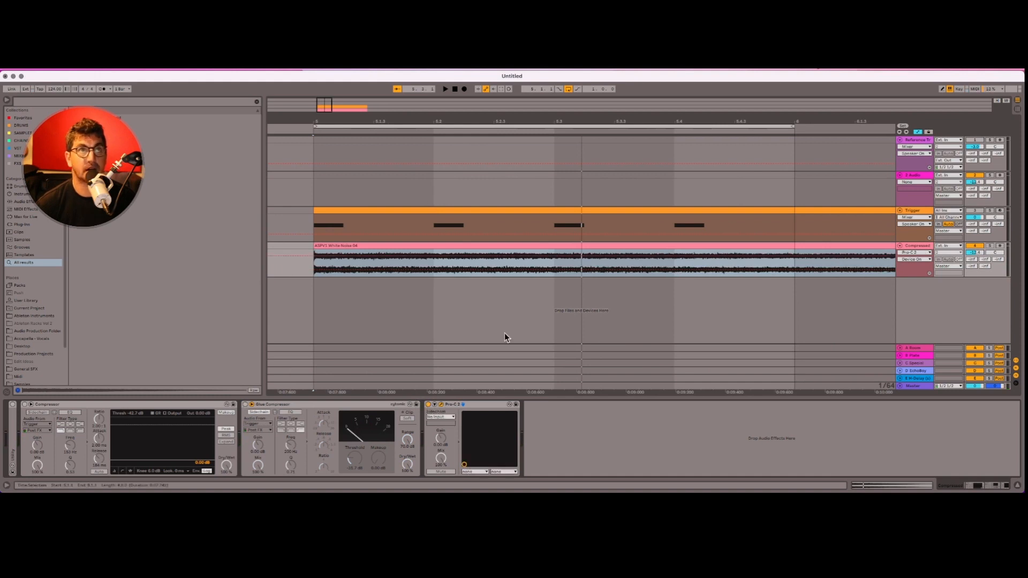
left_click_drag(312, 70, 216, 115)
left_click(437, 417)
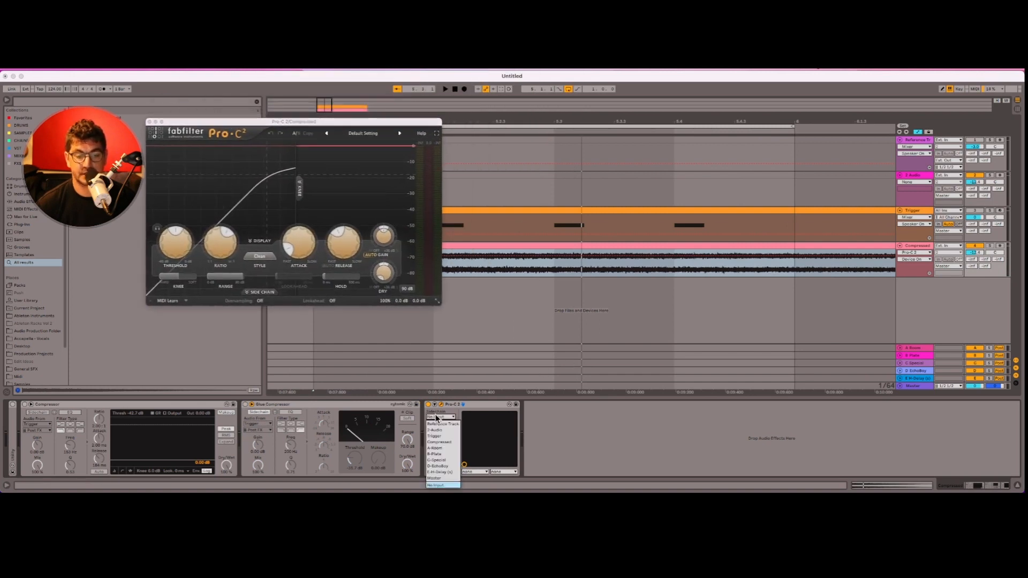
left_click(439, 437)
Step: Expand Pro-C 2's side chain section, switch it to external, and adjust the threshold during playback until the noise ducks
key("space")
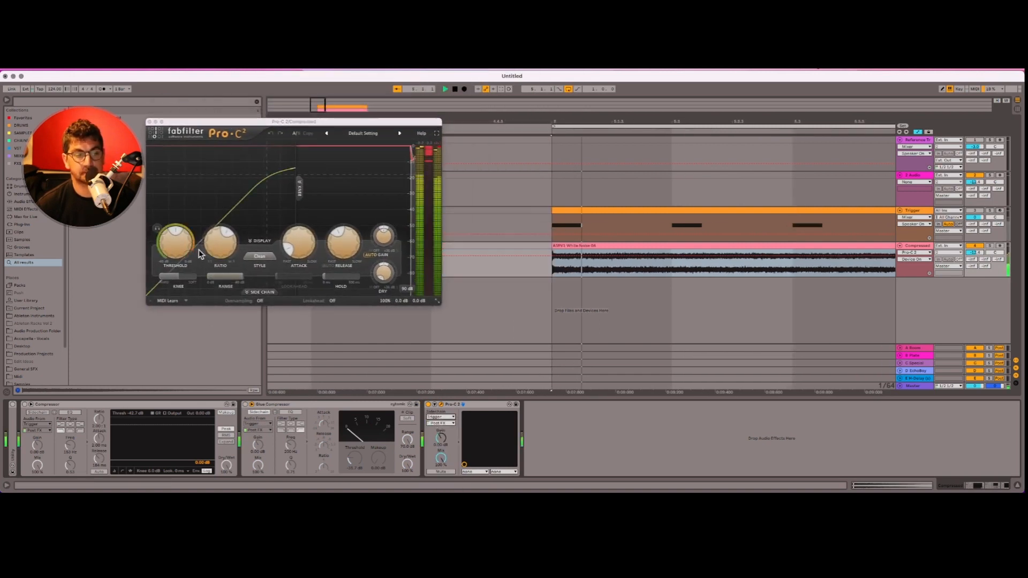
left_click_drag(176, 237, 183, 215)
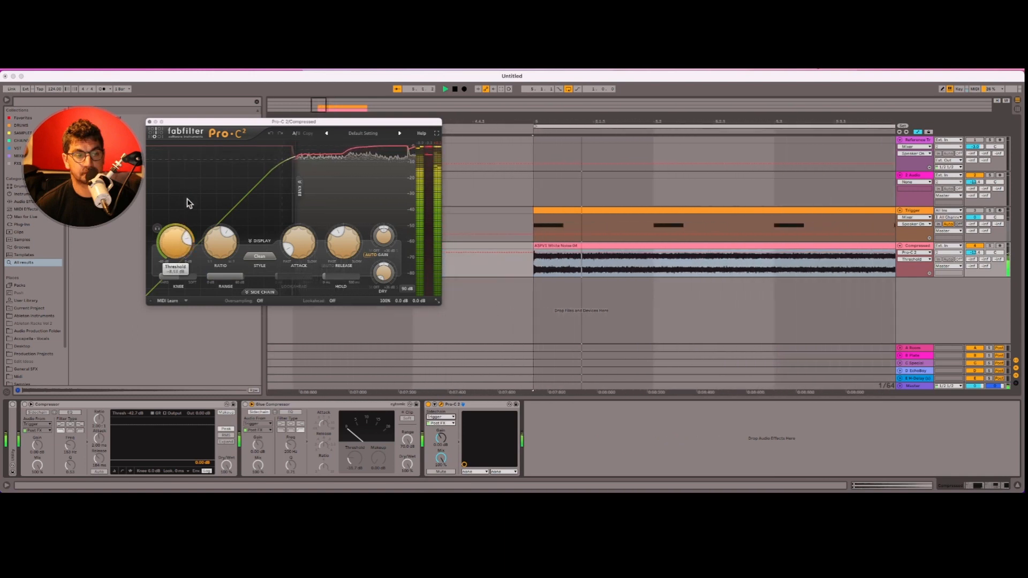
left_click(253, 290)
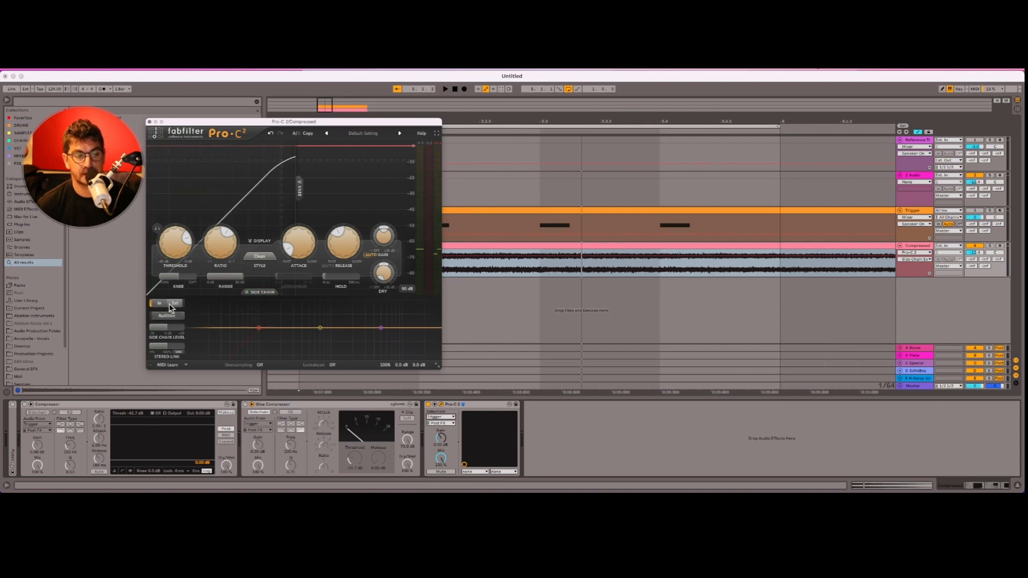
key("space")
left_click_drag(174, 249, 173, 271)
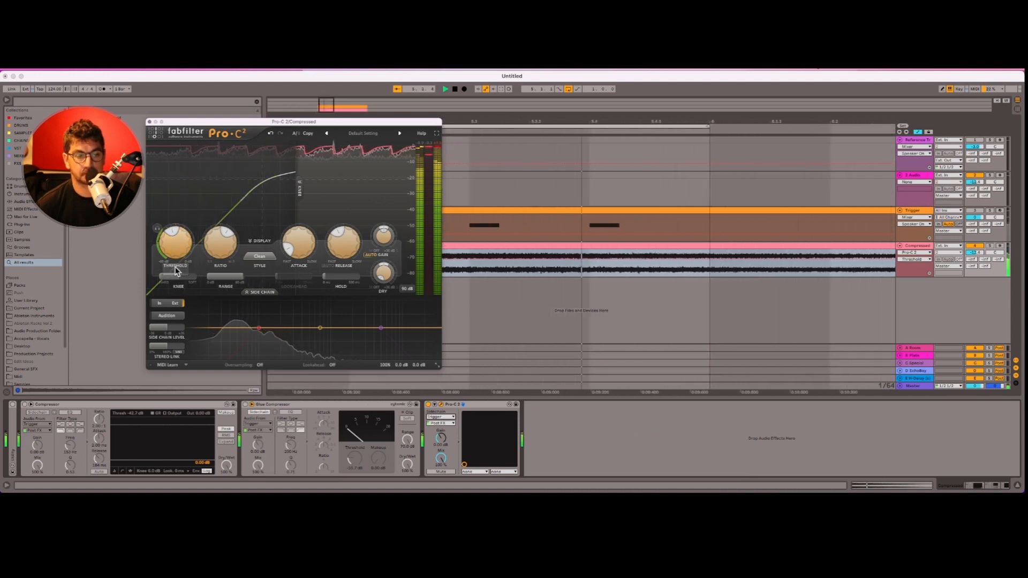
Step: Compare Pro-C 2's internal and external side chain during playback, leaving it on external
left_click(174, 304)
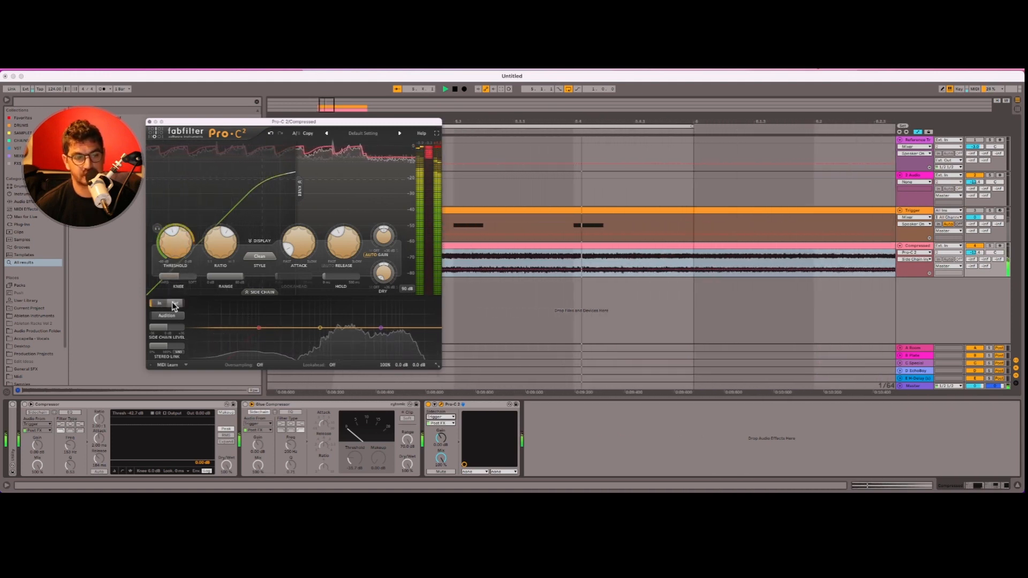
left_click(175, 303)
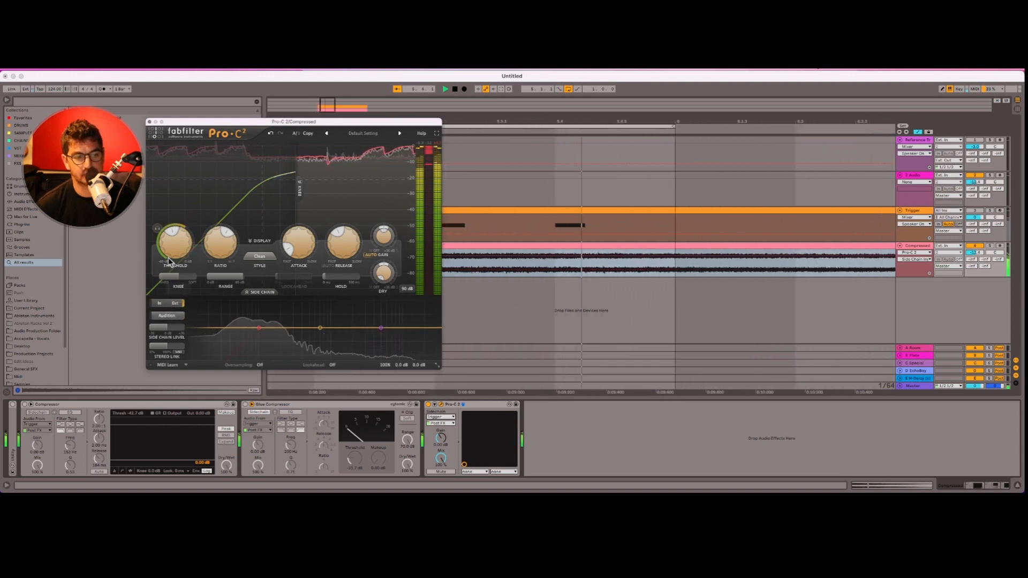
key("space")
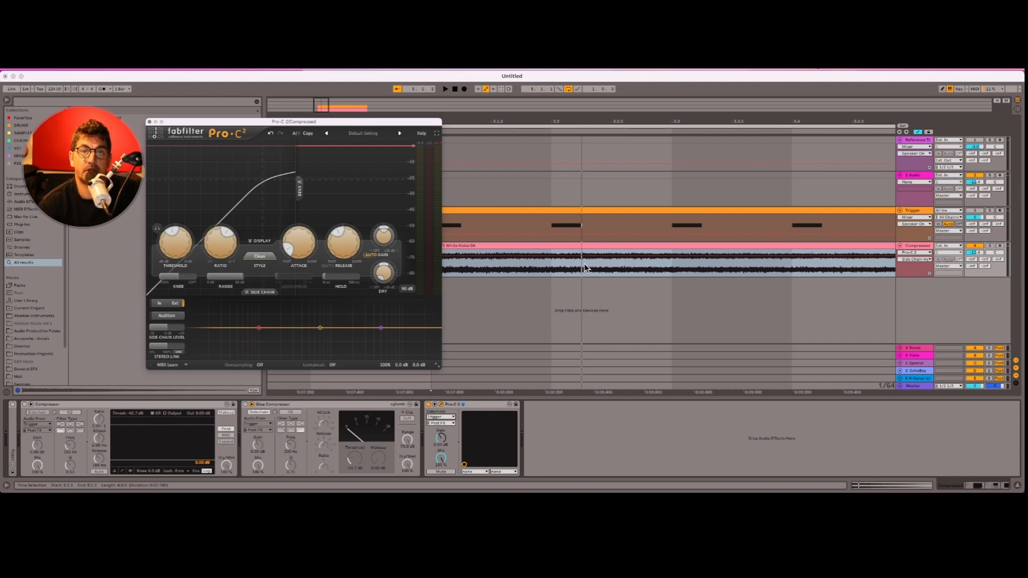
left_click(584, 263)
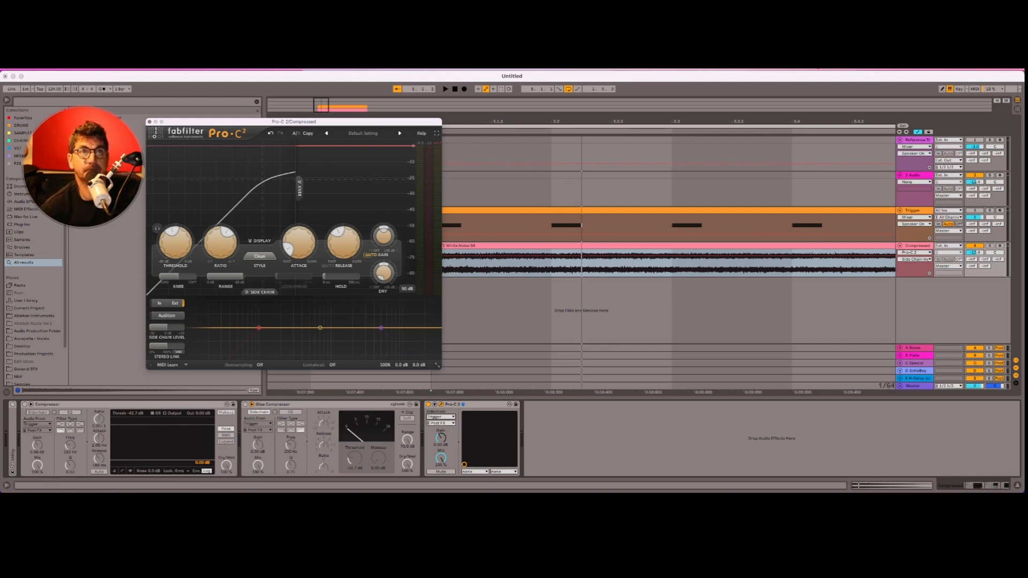